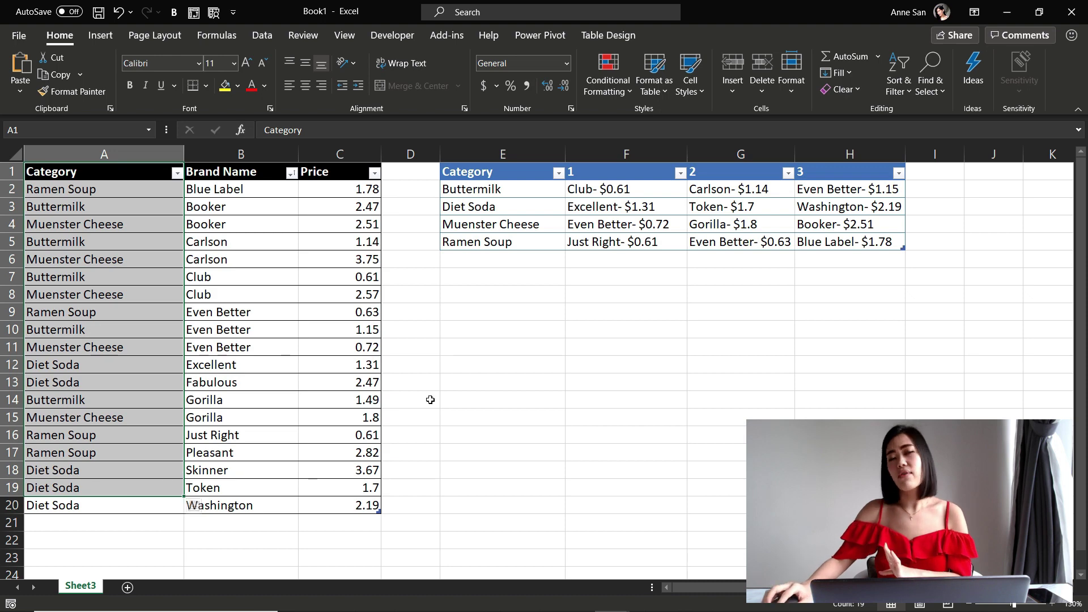
click(617, 238)
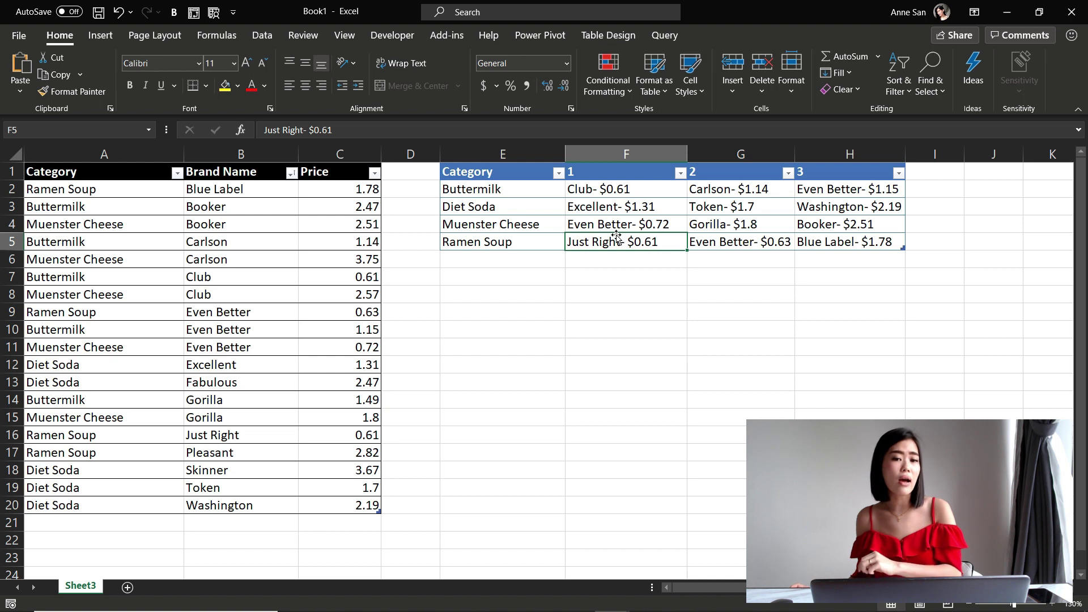
click(516, 189)
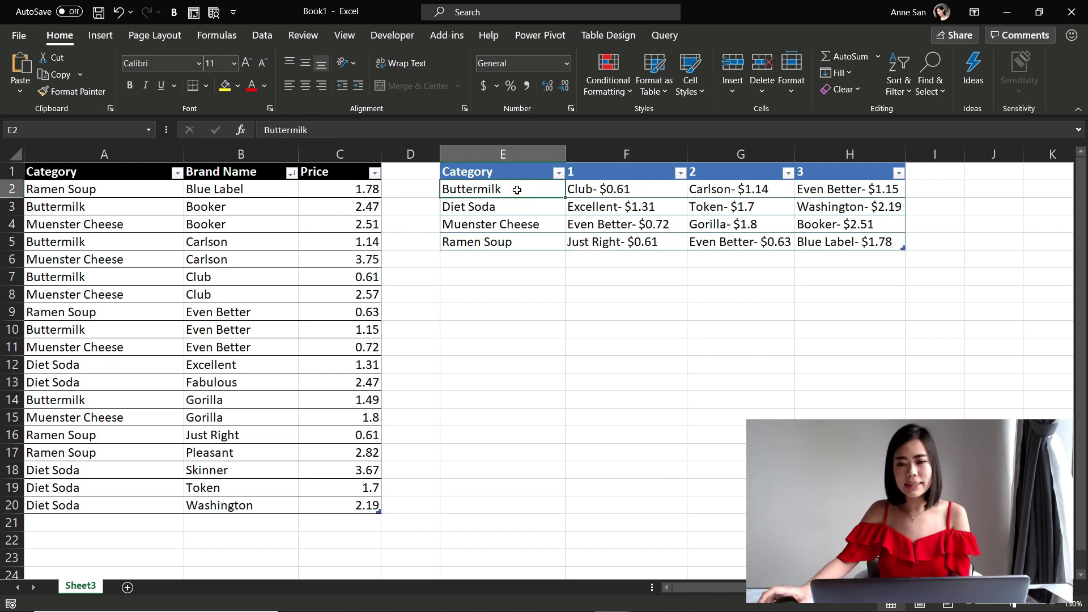
click(584, 190)
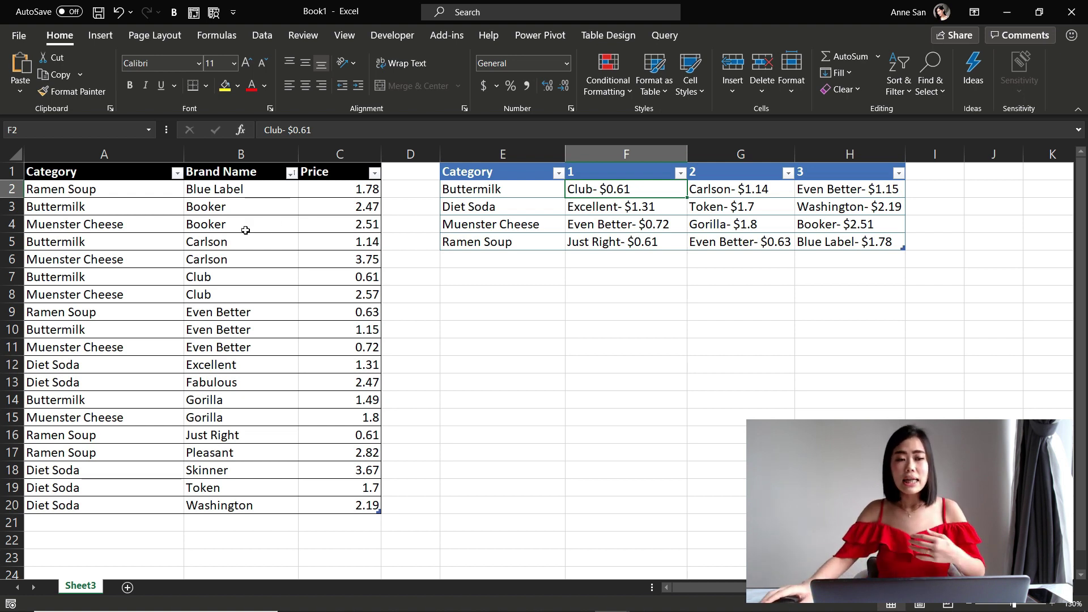
- Add a row below the source table with category Buttermilk, brand name York and price 0.5
click(90, 521)
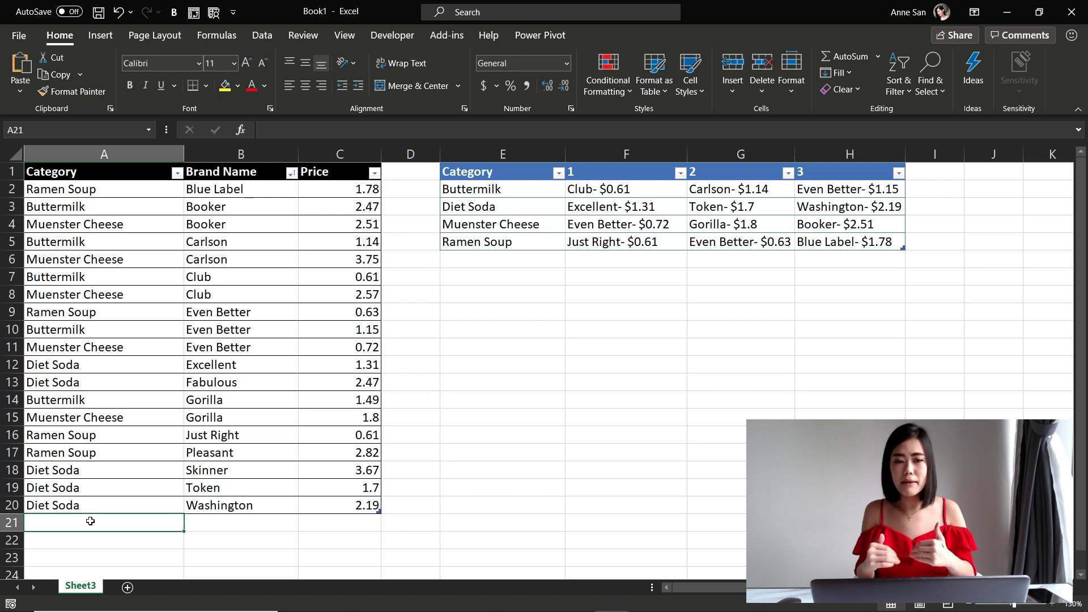
text(b)
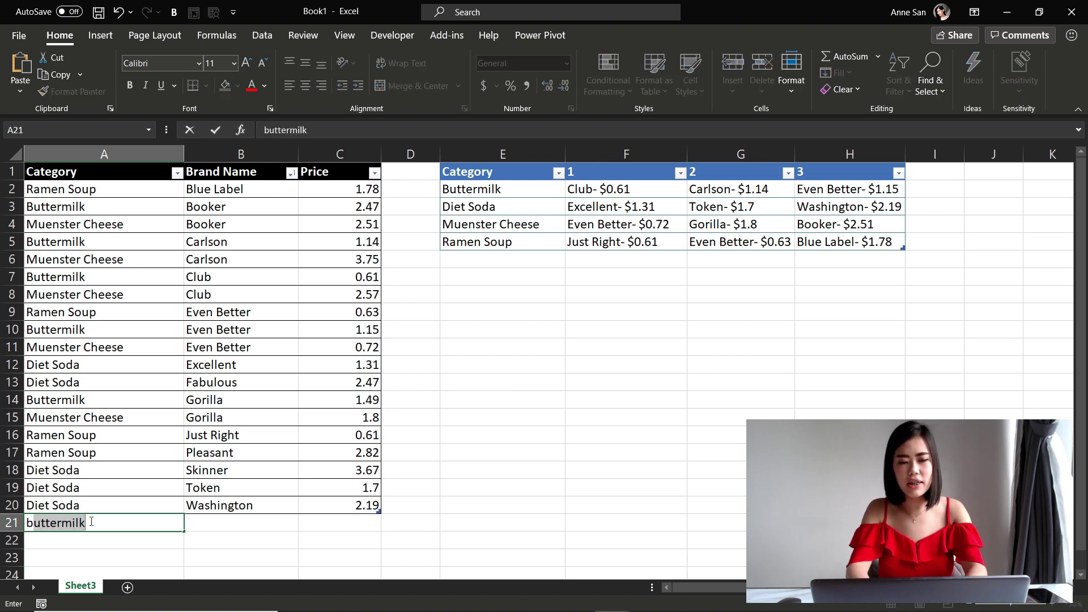
key(Tab)
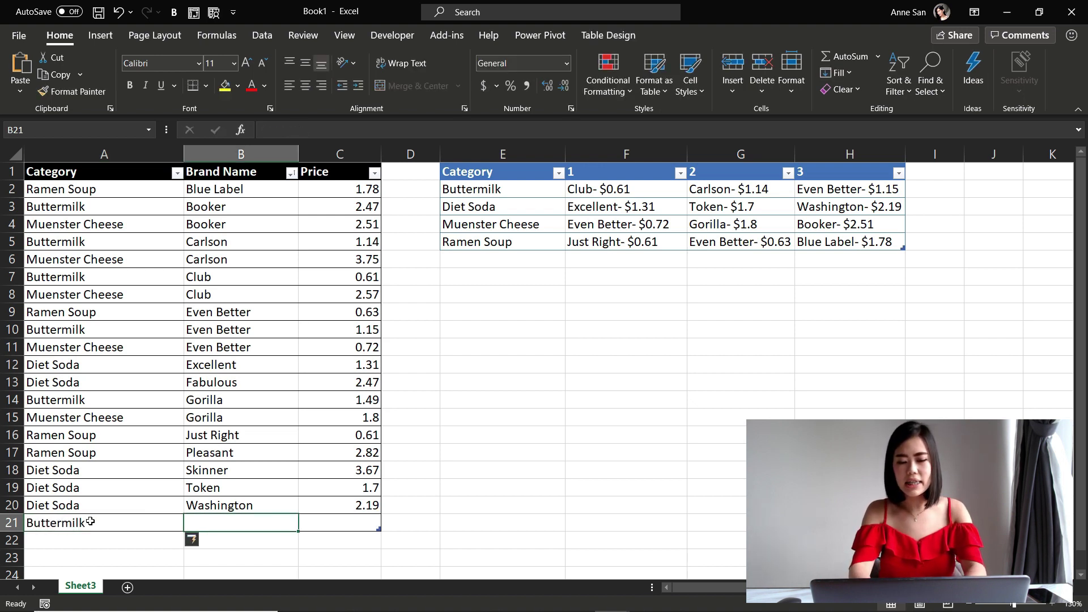
text(York)
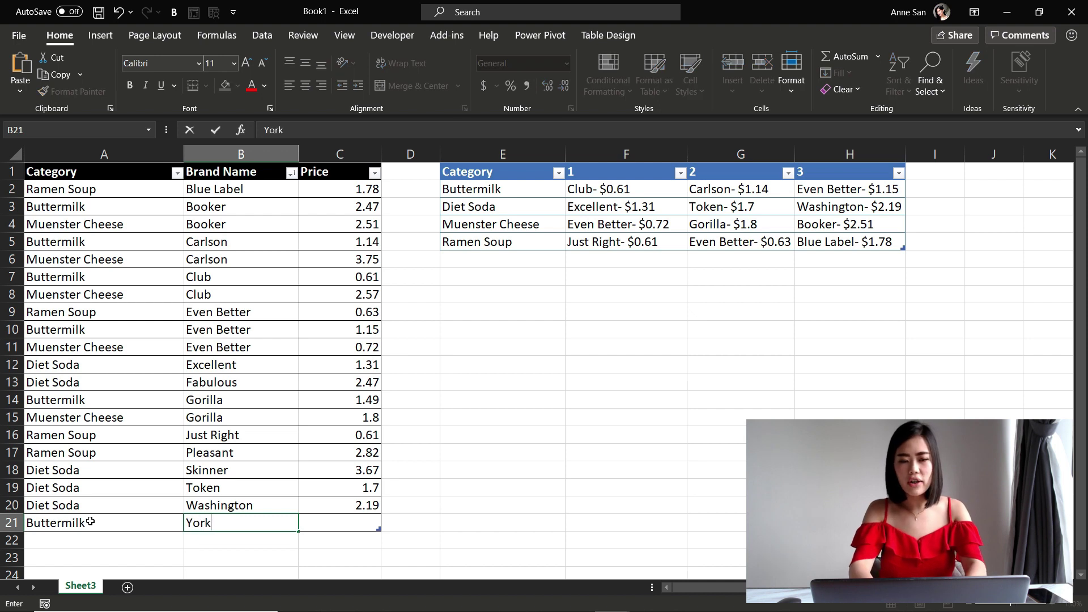
key(Tab)
text(0.5)
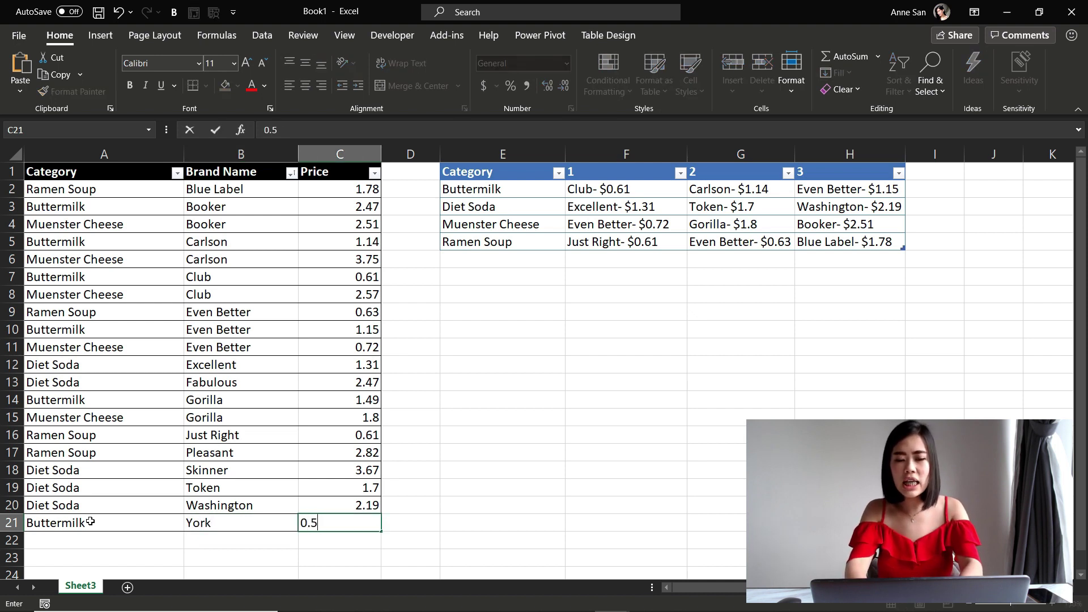
key(Return)
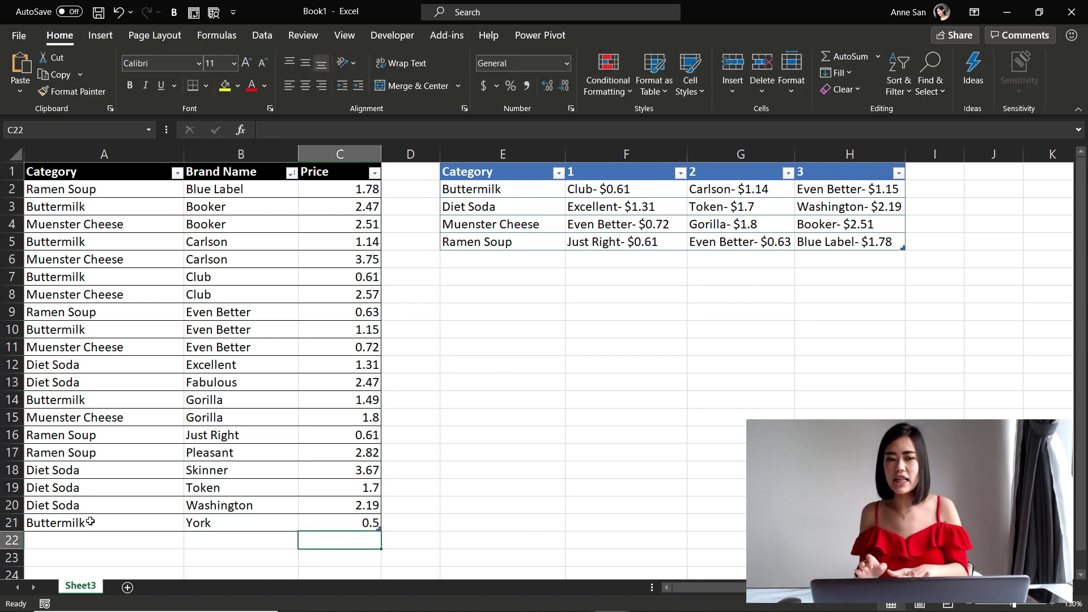
click(330, 524)
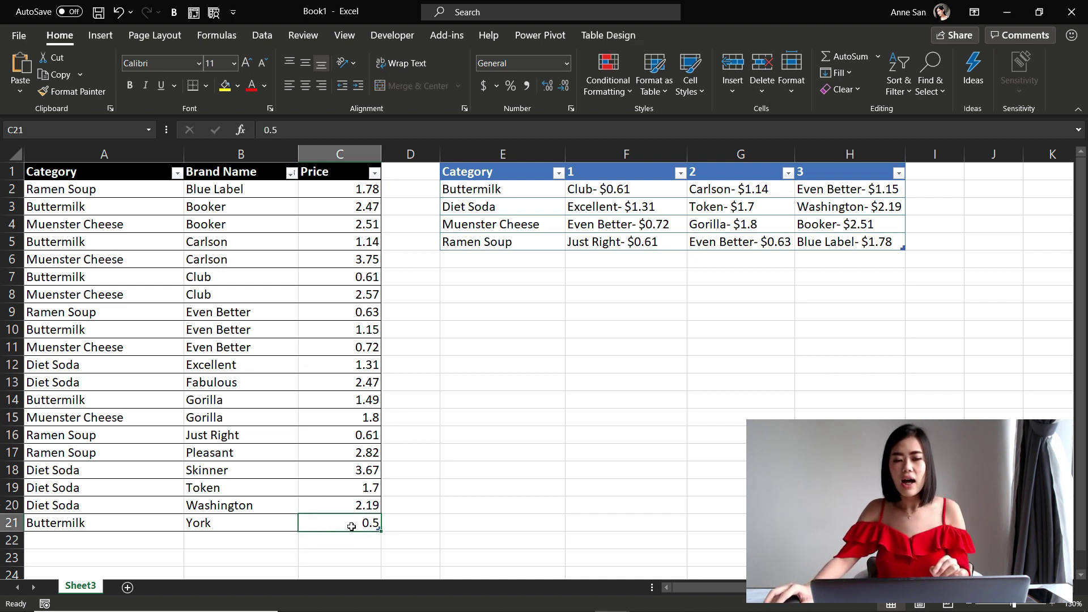
drag(320, 524, 80, 523)
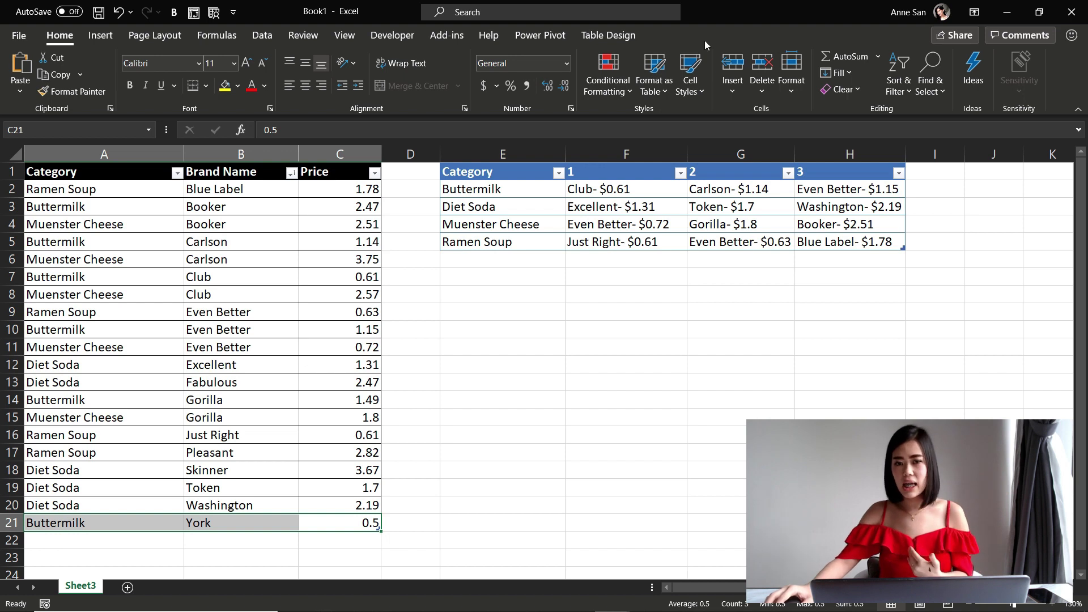
- Refresh the lowest-price summary table so it includes the added source row
click(647, 209)
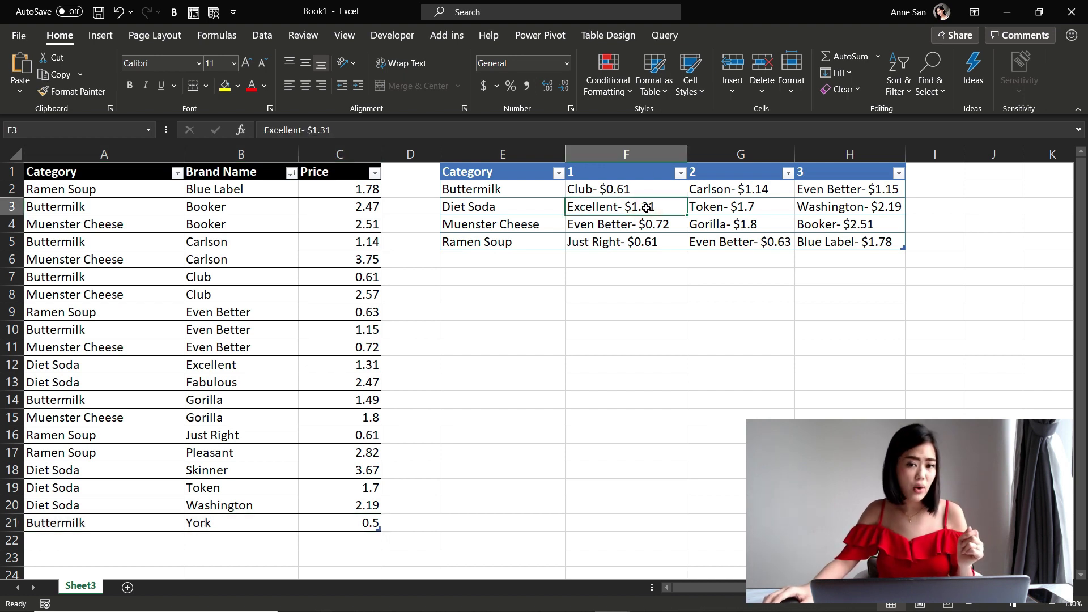
right_click(647, 209)
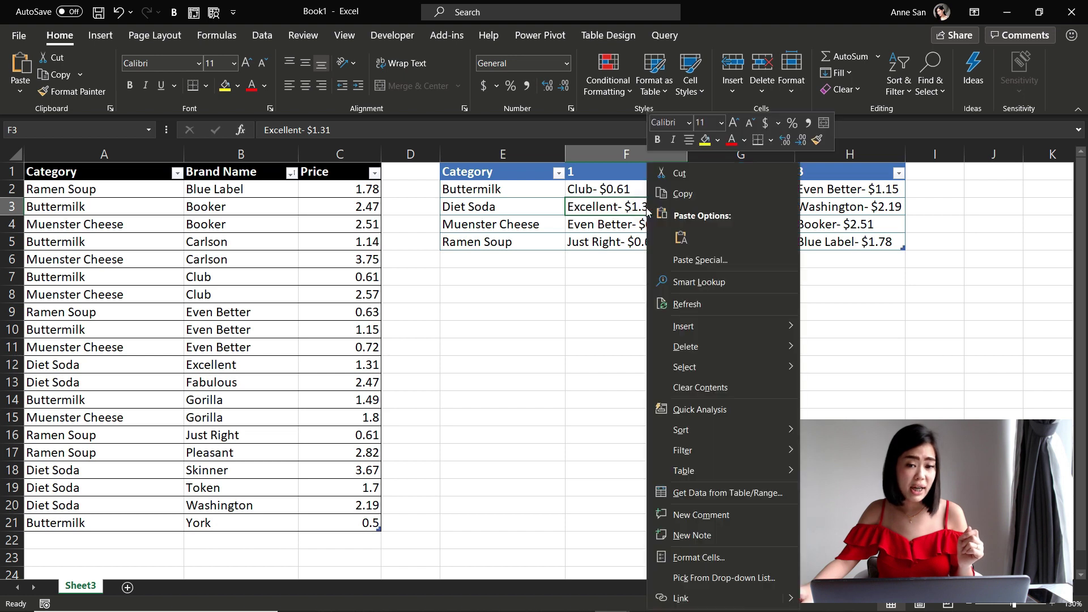
click(687, 304)
click(598, 188)
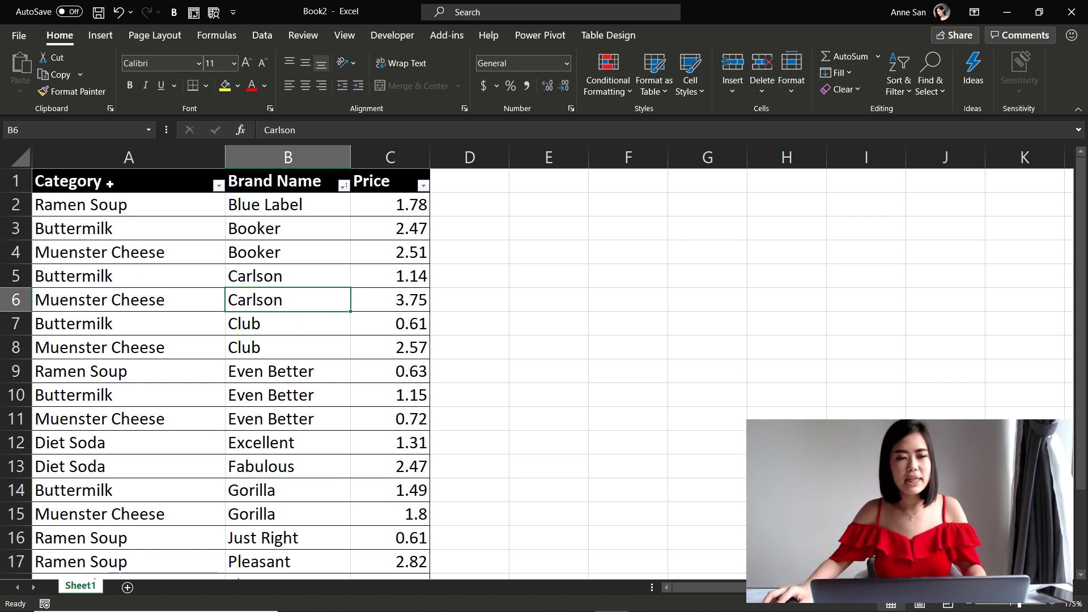
- Examine the Category, Brand Name and Price columns of the source table in Book2 and check its table name
drag(109, 184, 127, 488)
drag(232, 180, 266, 490)
drag(388, 182, 365, 493)
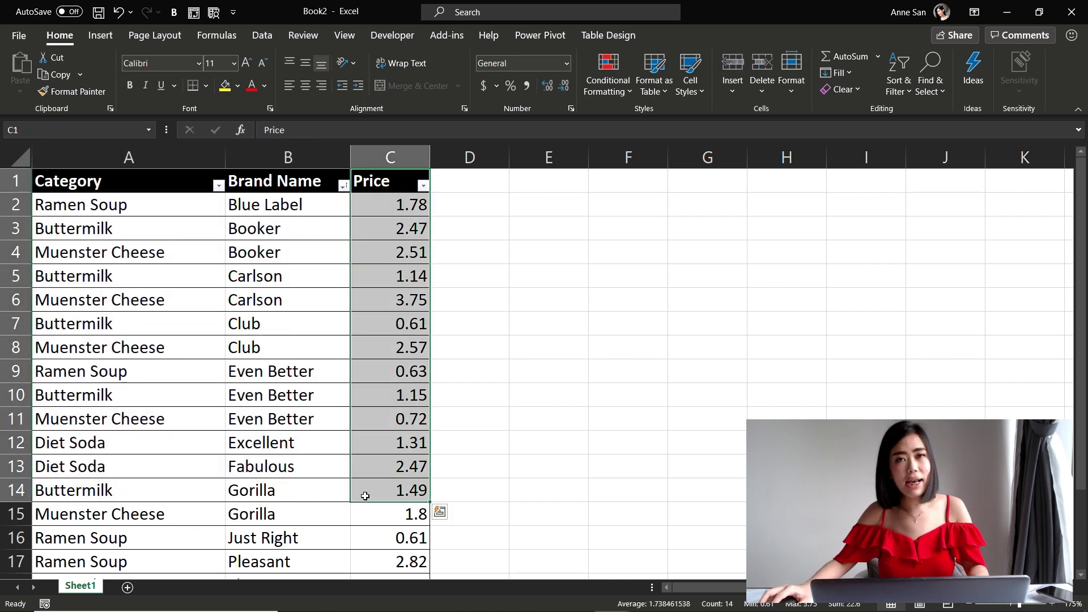
click(217, 329)
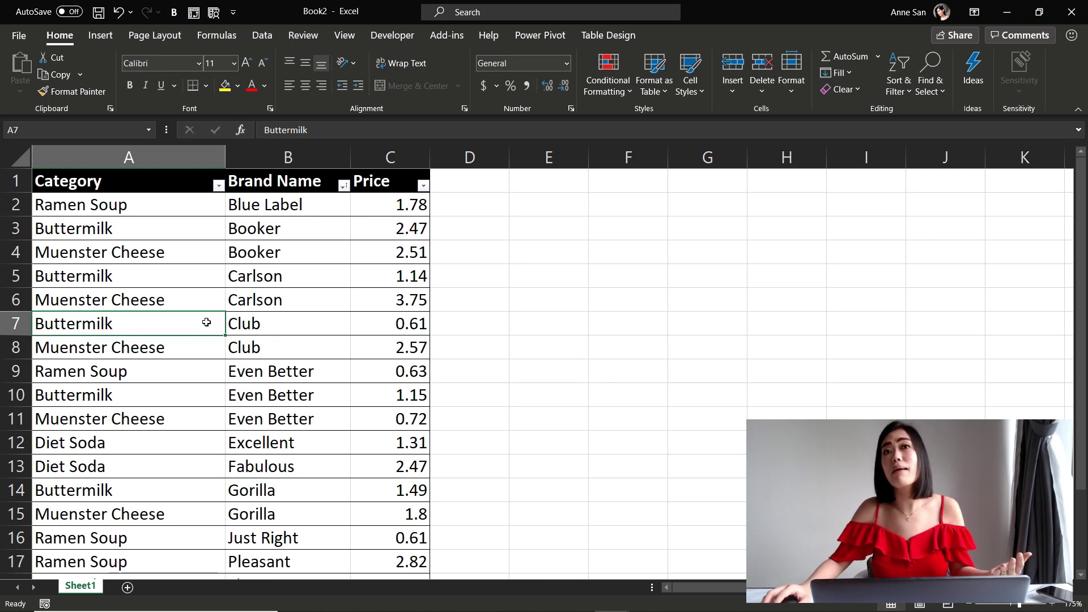
click(593, 34)
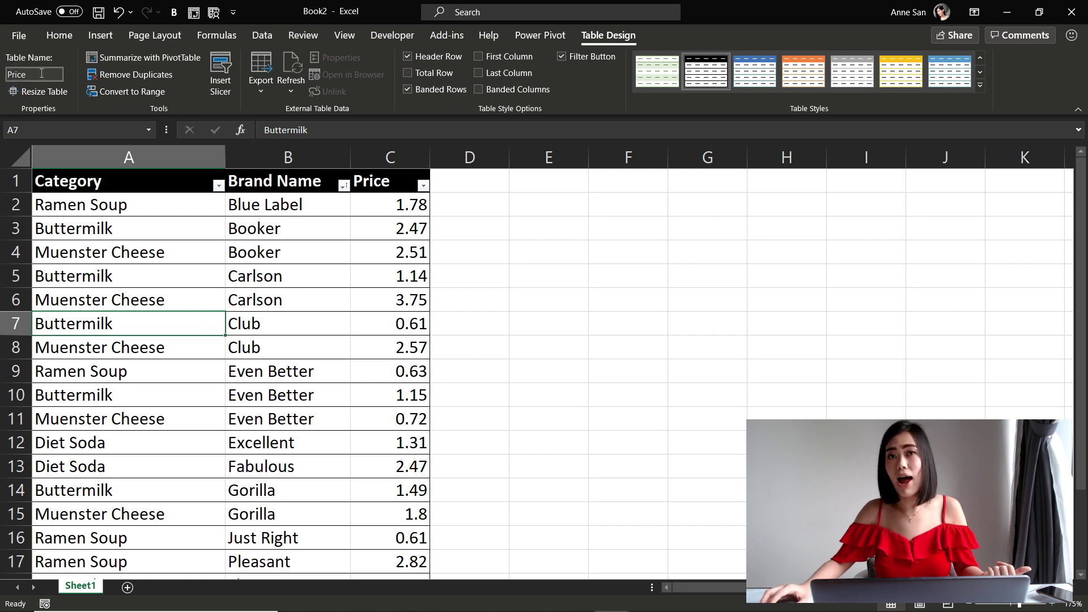
- Load the Price source table into the Power Query Editor as a query from the table range
click(171, 270)
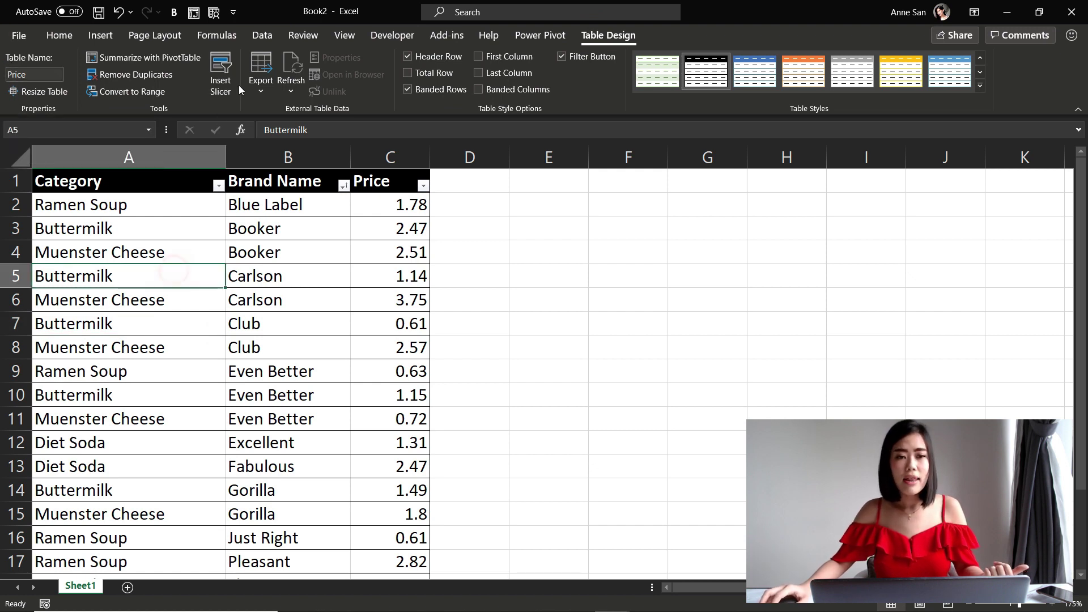
click(262, 35)
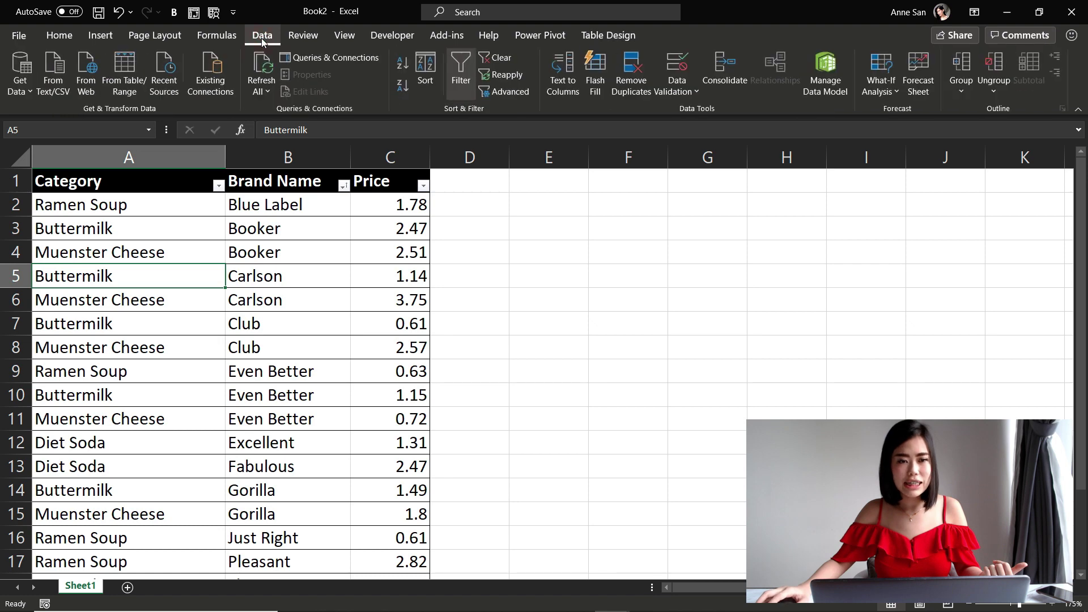
click(133, 78)
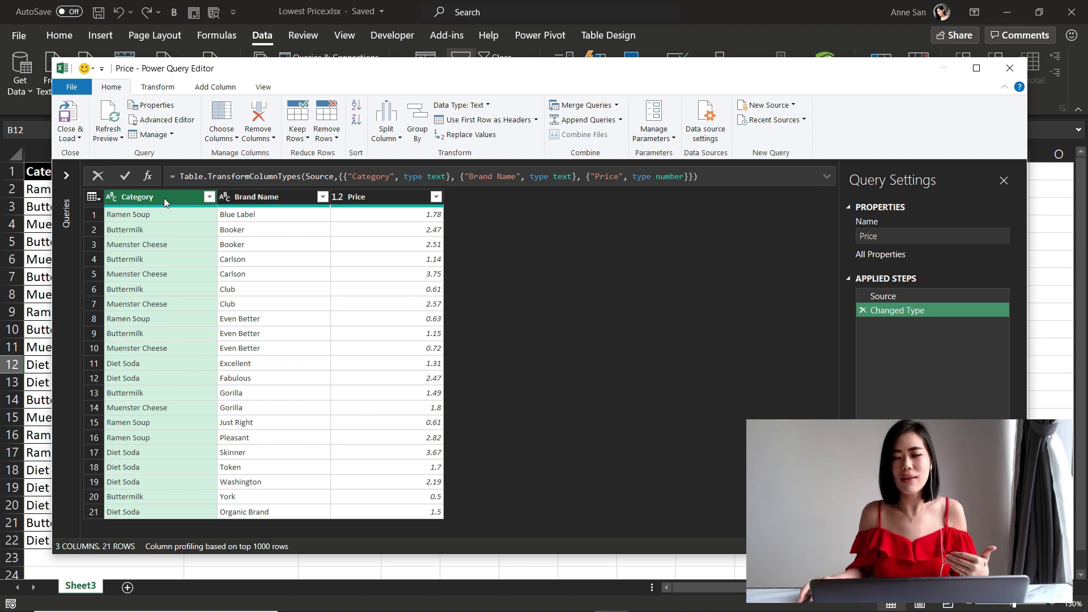
- Sort the query rows by Category ascending and, within each category, by Price ascending
click(209, 197)
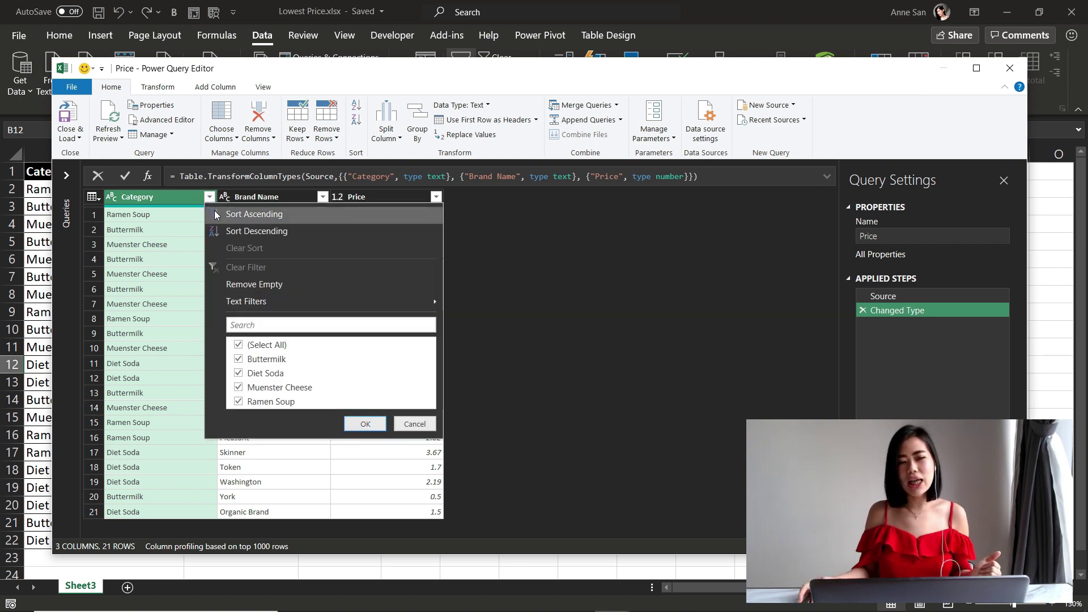
click(217, 214)
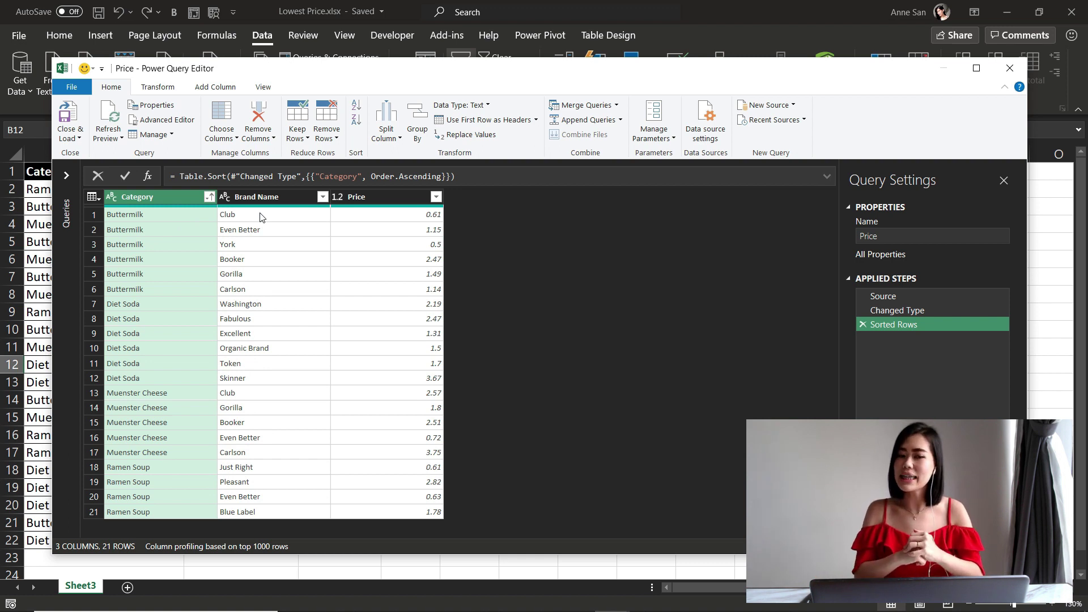
click(435, 198)
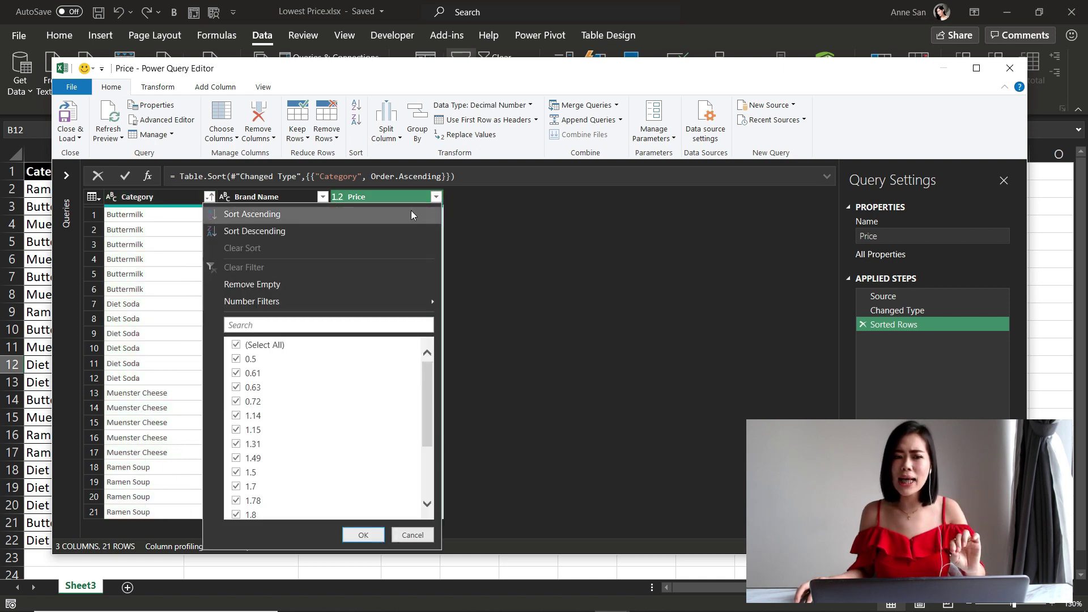
click(411, 214)
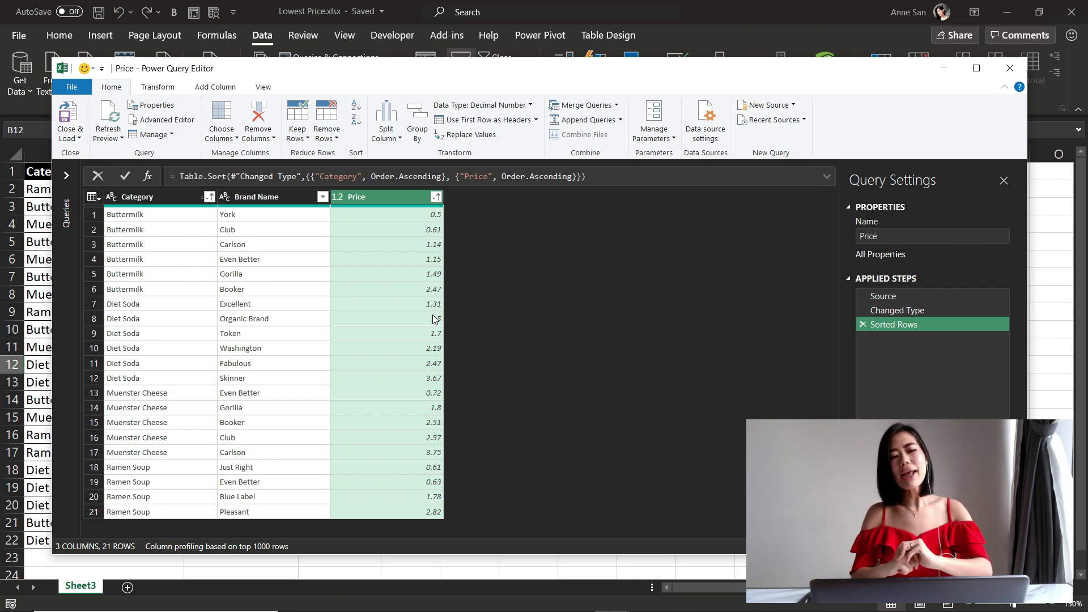
- Group the rows by Category with the All Rows operation, keeping Count as the new column name
click(148, 197)
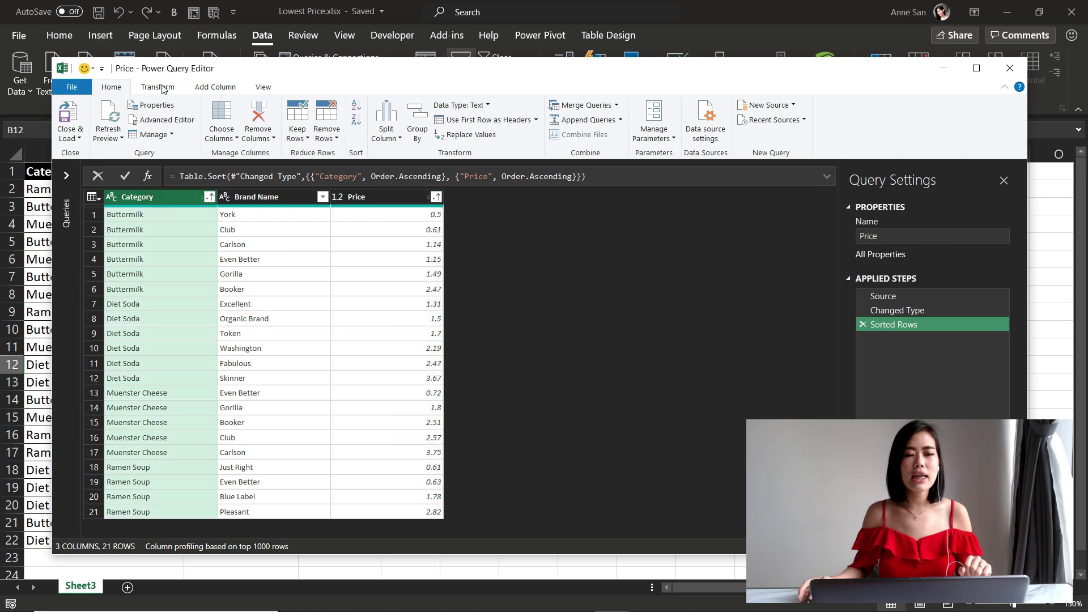
click(159, 87)
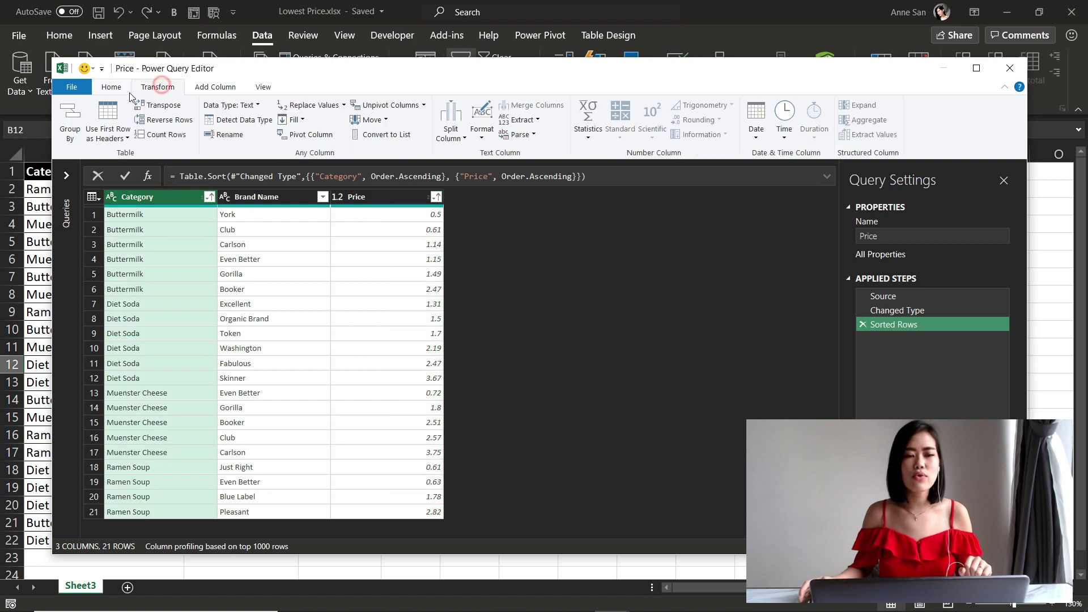
click(74, 128)
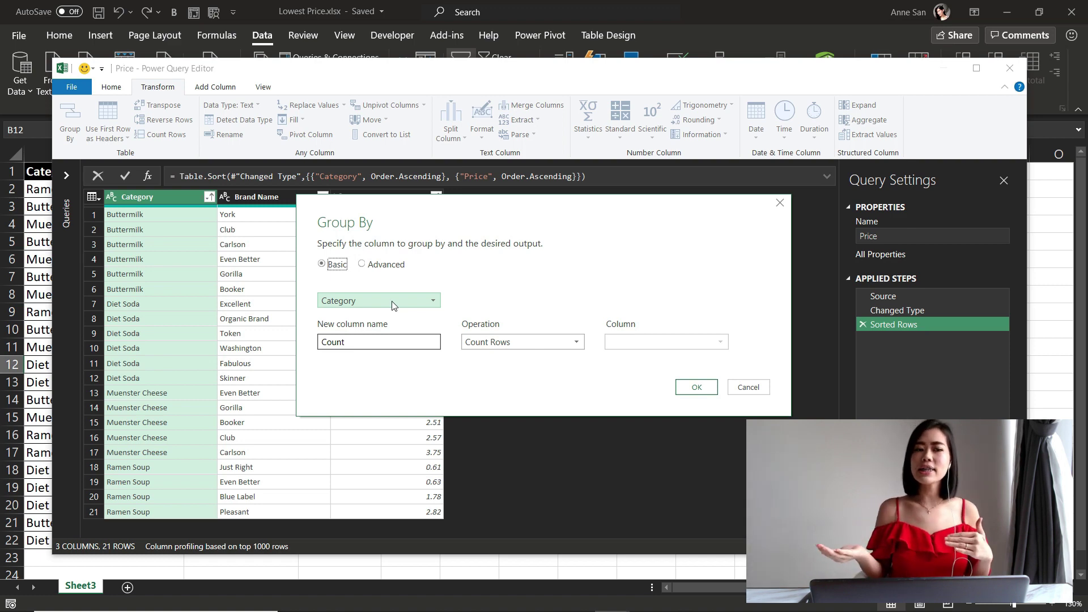
click(483, 346)
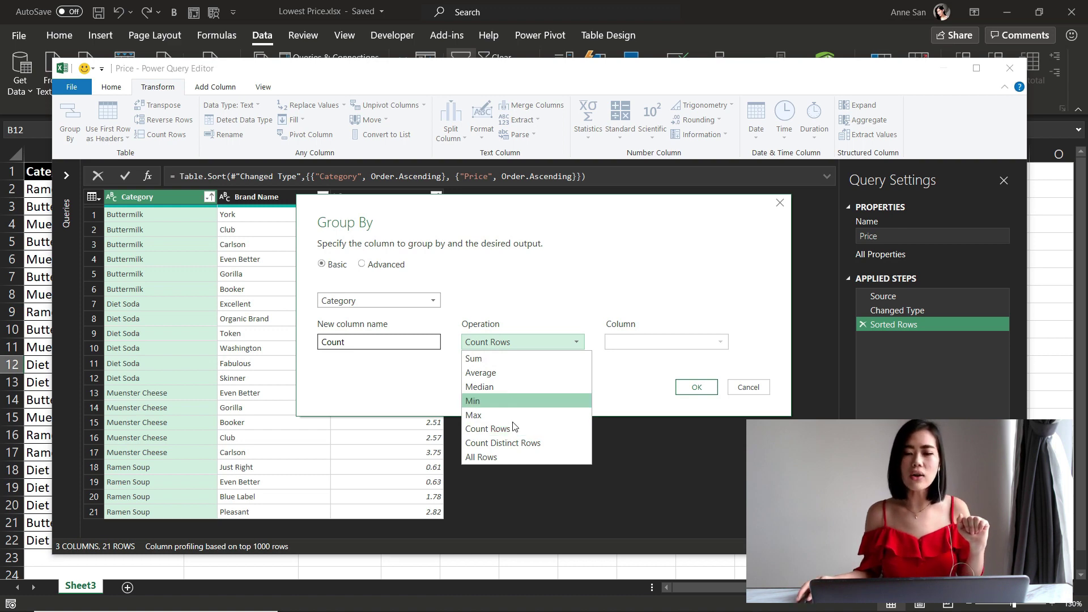
click(518, 457)
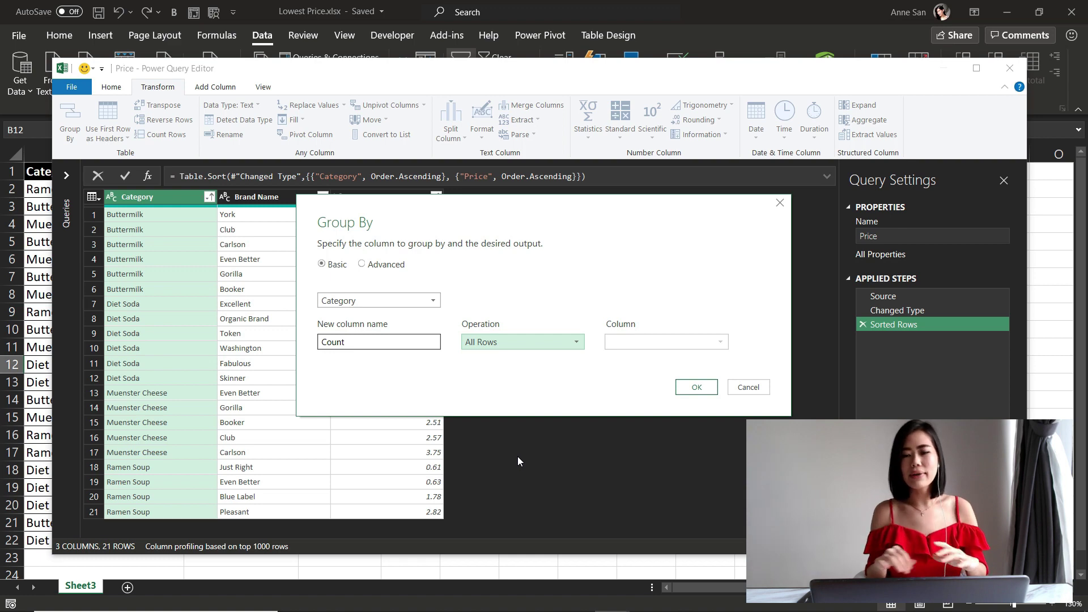
click(701, 389)
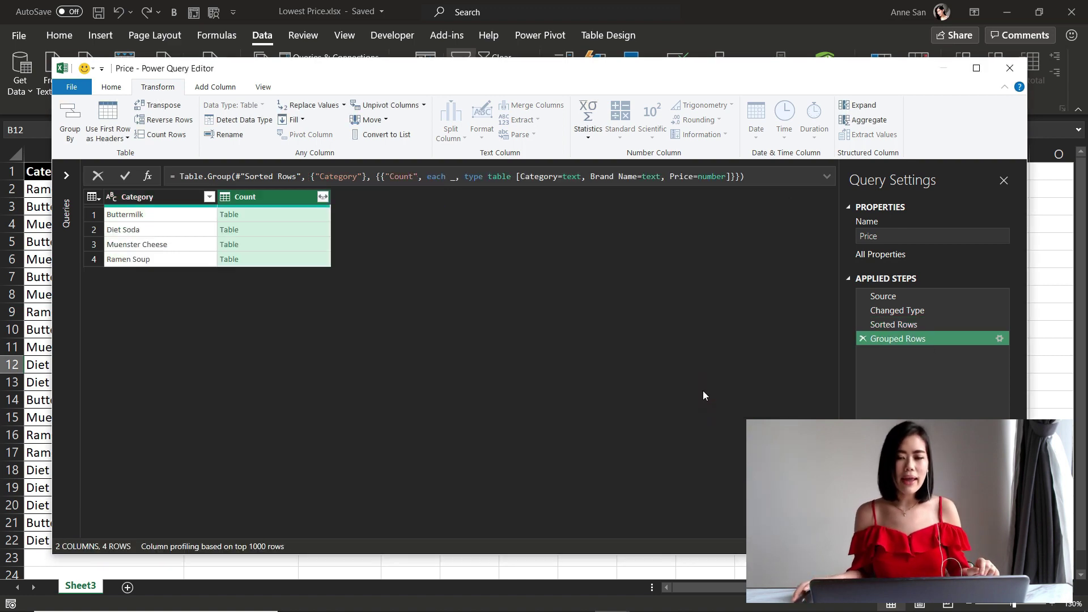
- Enlarge the preview area and examine the nested table of each category in the Count column
click(318, 216)
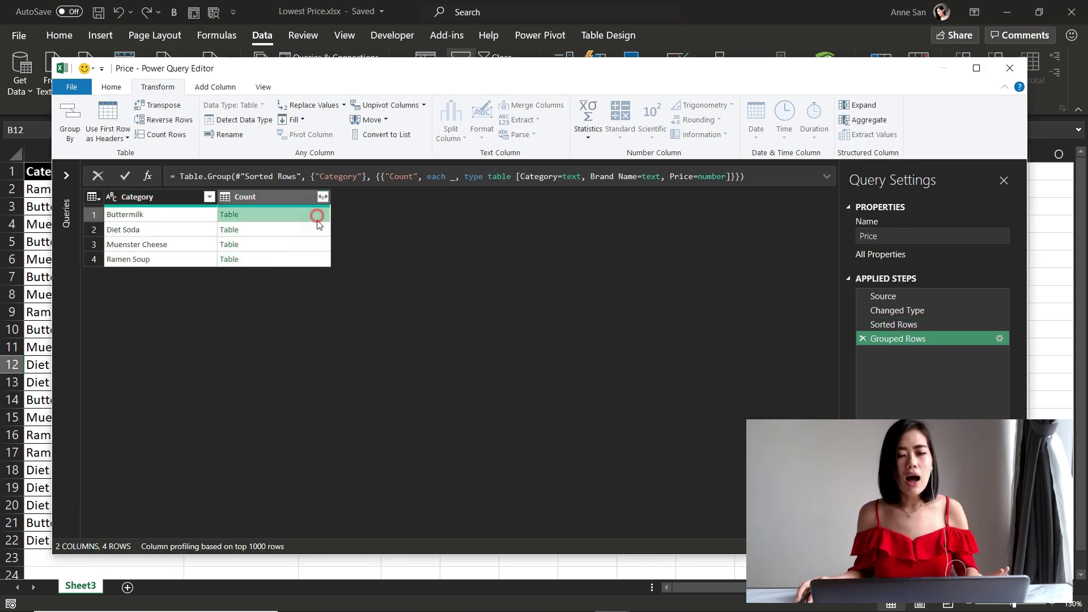
drag(381, 457, 381, 357)
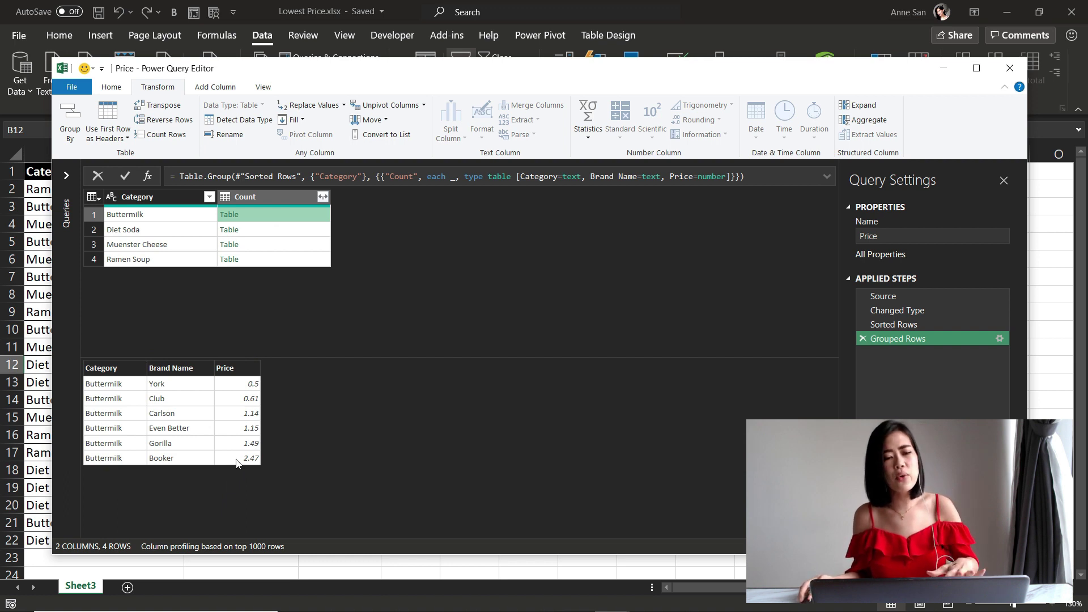
click(284, 231)
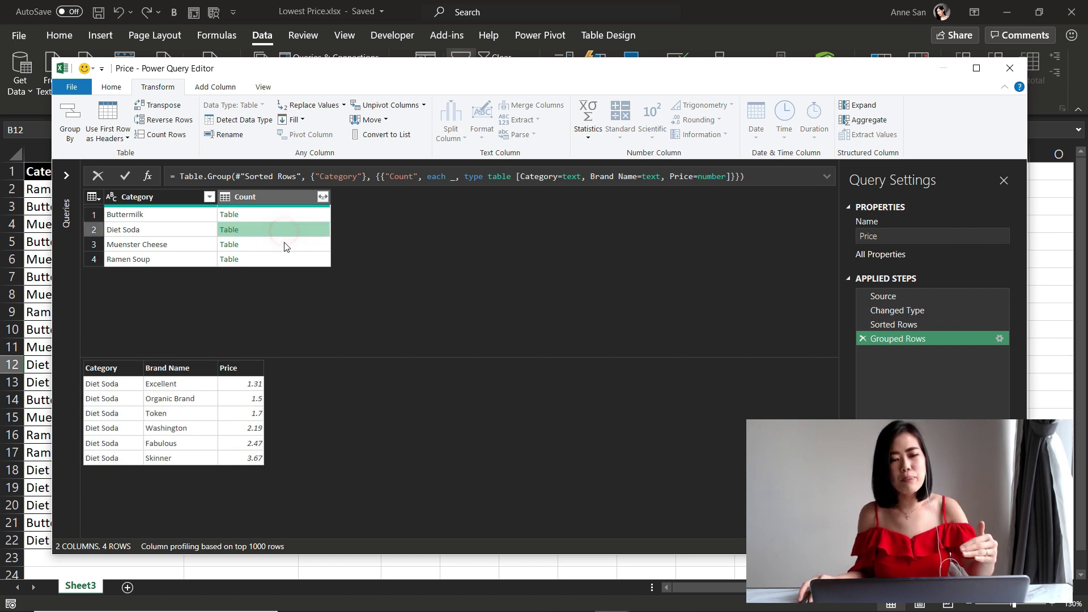
click(284, 243)
click(288, 258)
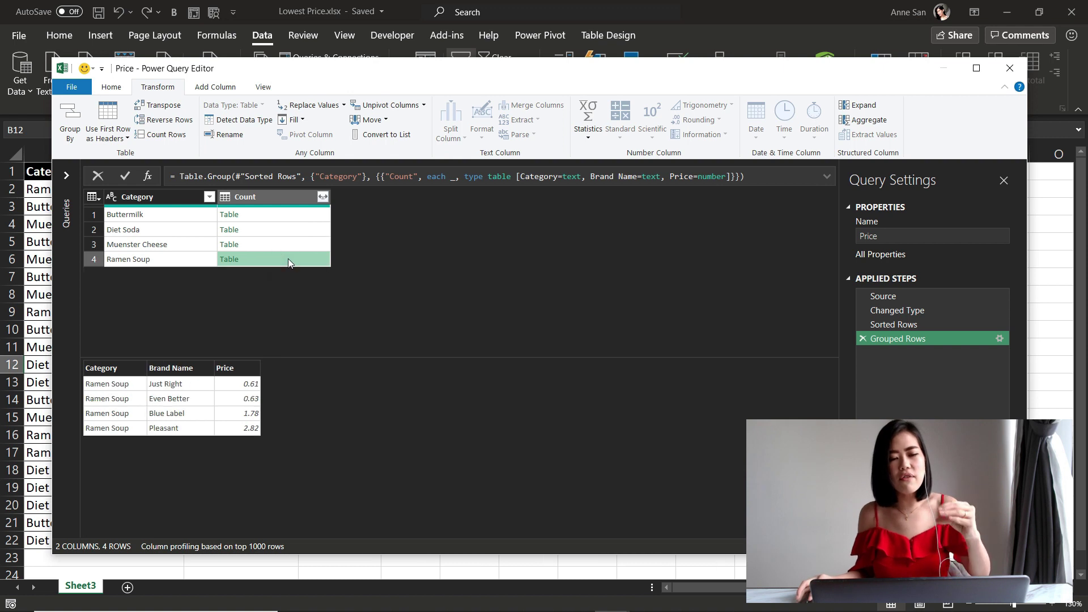
click(290, 243)
click(291, 232)
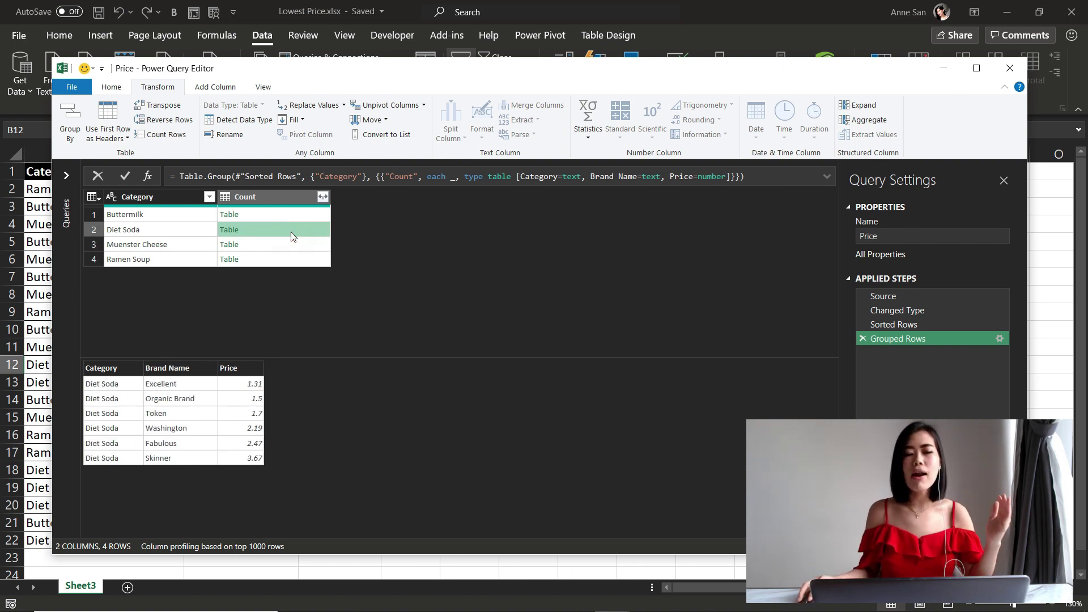
- Compare the nested tables of Buttermilk, Muenster Cheese and Ramen Soup in the Count column's preview
click(293, 216)
click(306, 249)
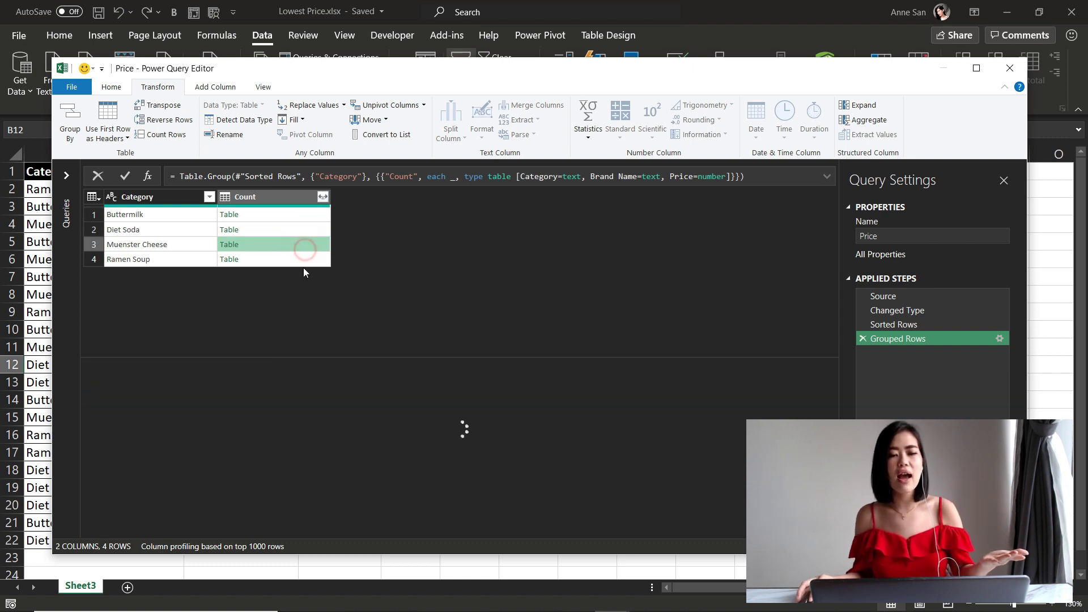
click(303, 260)
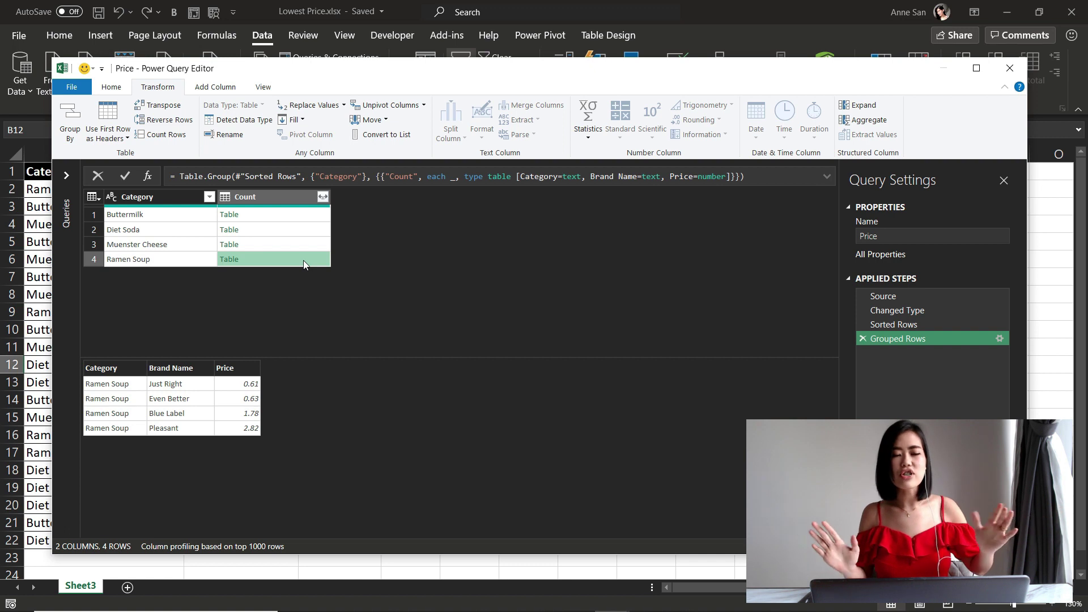
click(300, 216)
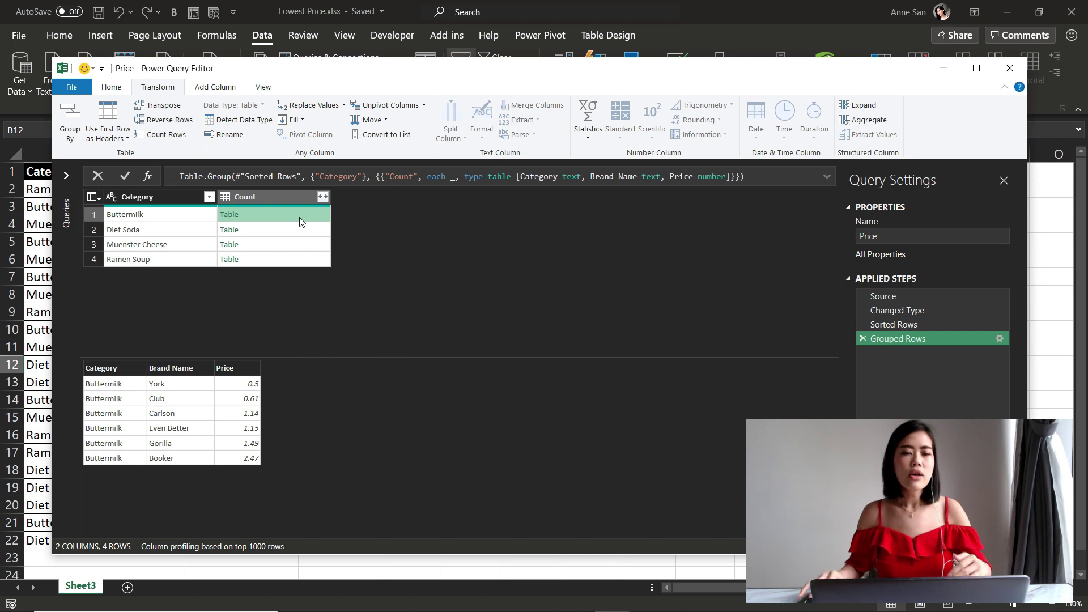
- Start a custom column named Custom whose formula calls the Table.AddIndexColumn function
click(287, 196)
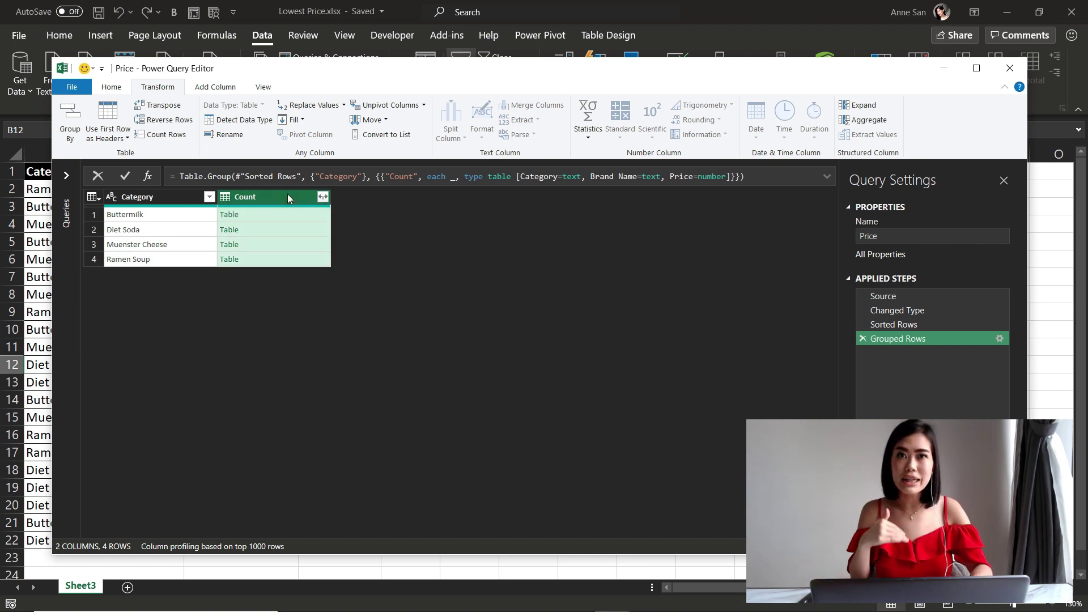
click(215, 87)
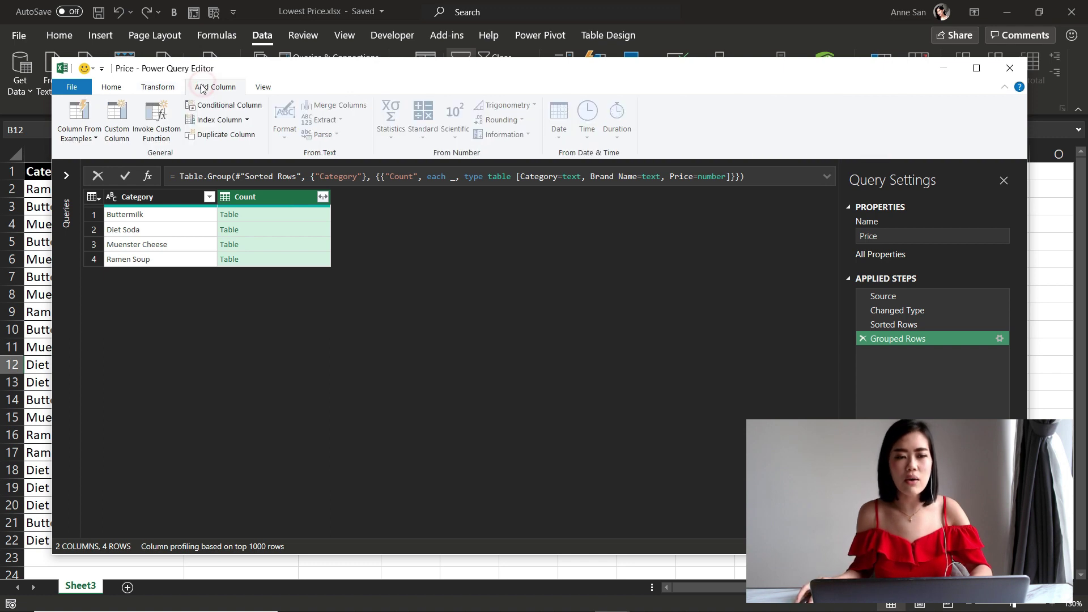
click(117, 124)
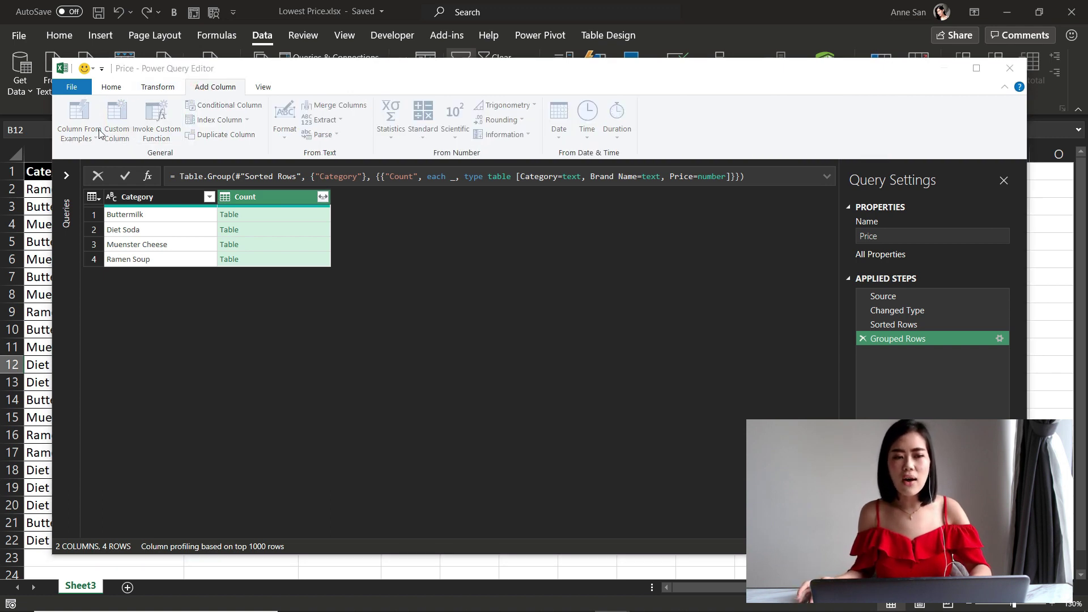
click(355, 270)
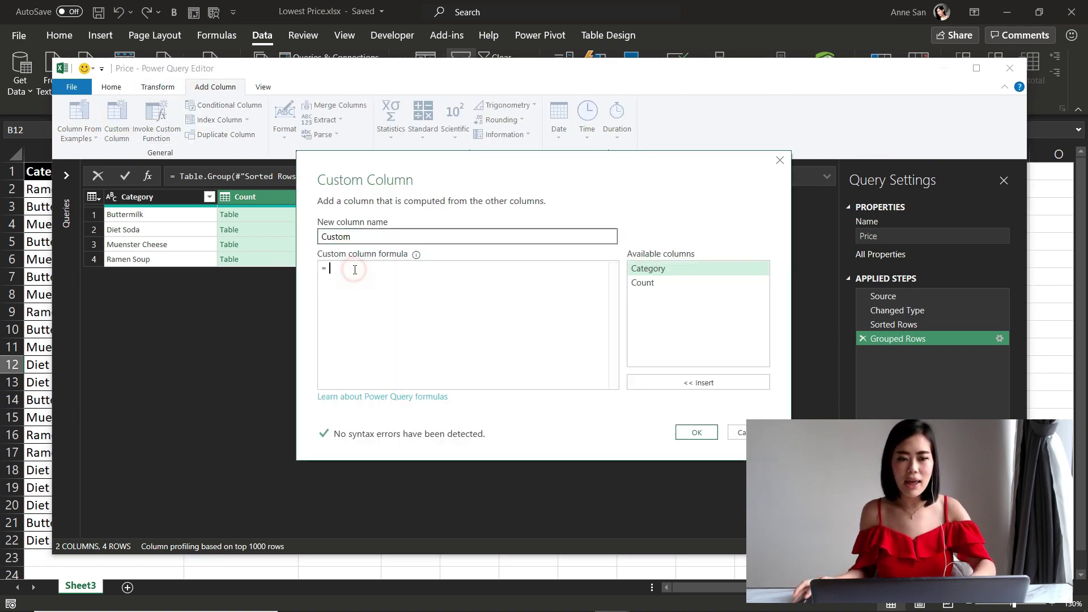
text(T)
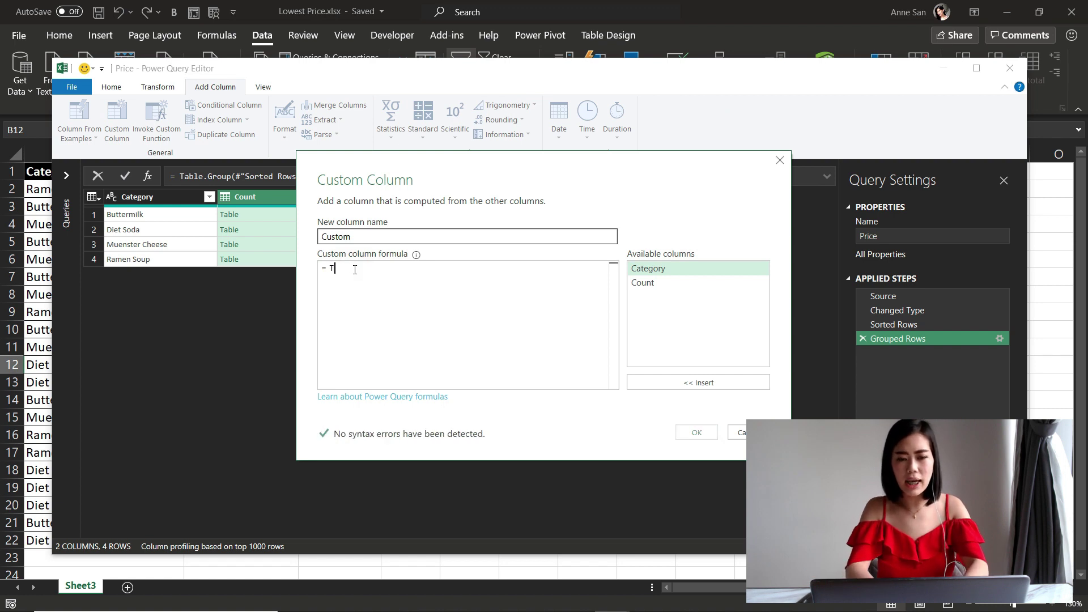
text(ab)
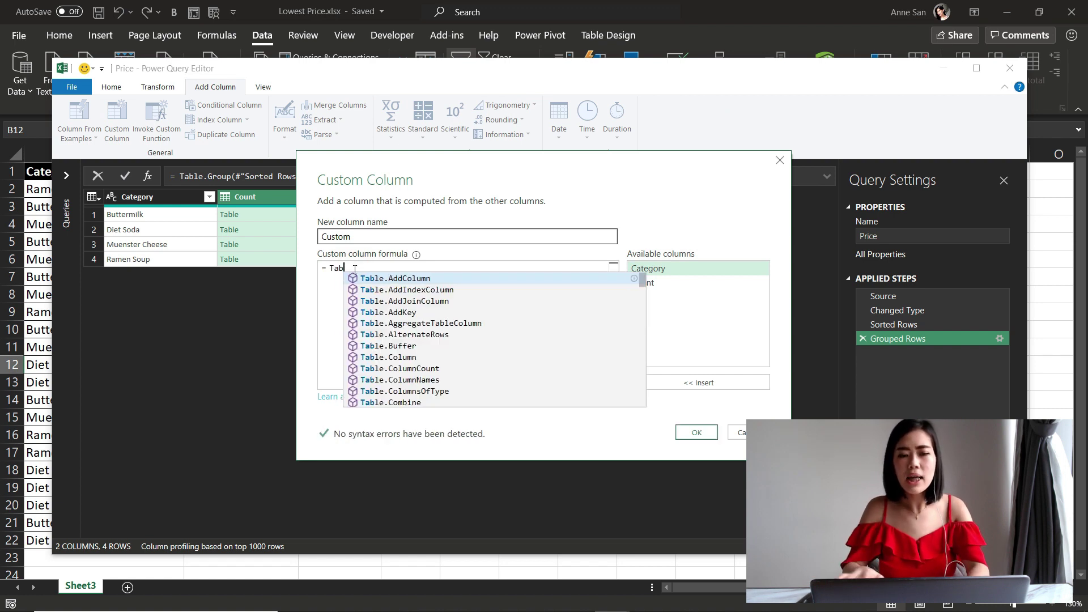
click(374, 294)
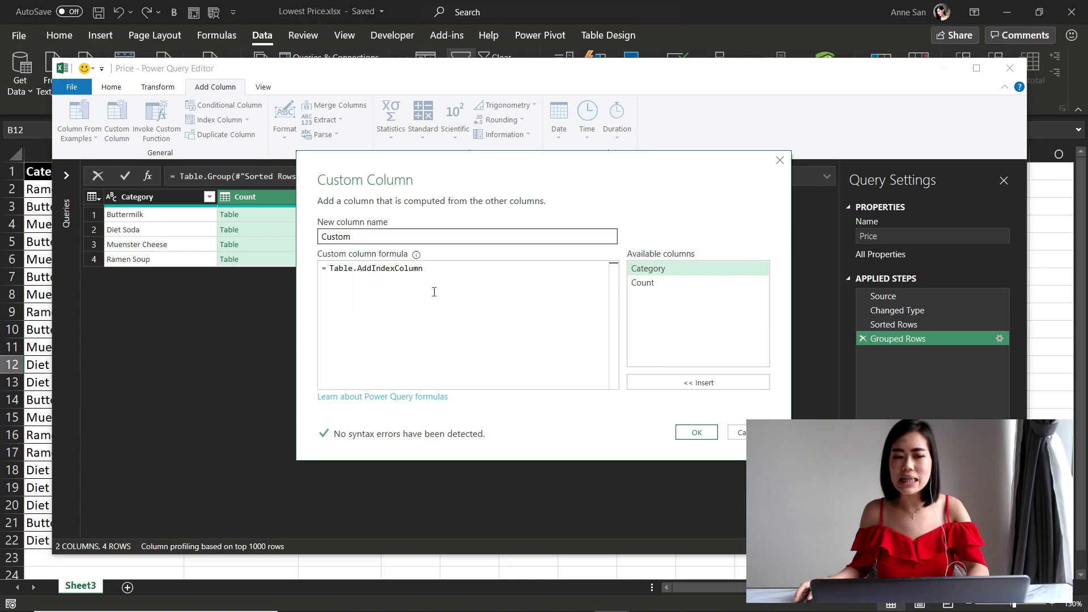
text(()
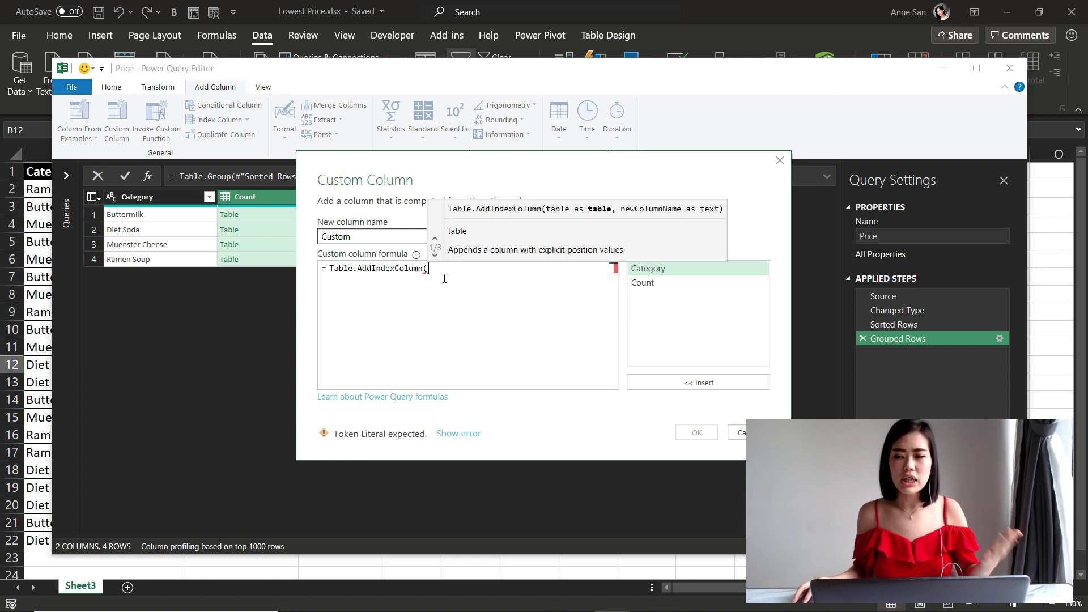
- Complete the custom column formula with the arguments [Count],"Index",1,1 and create the column
click(659, 282)
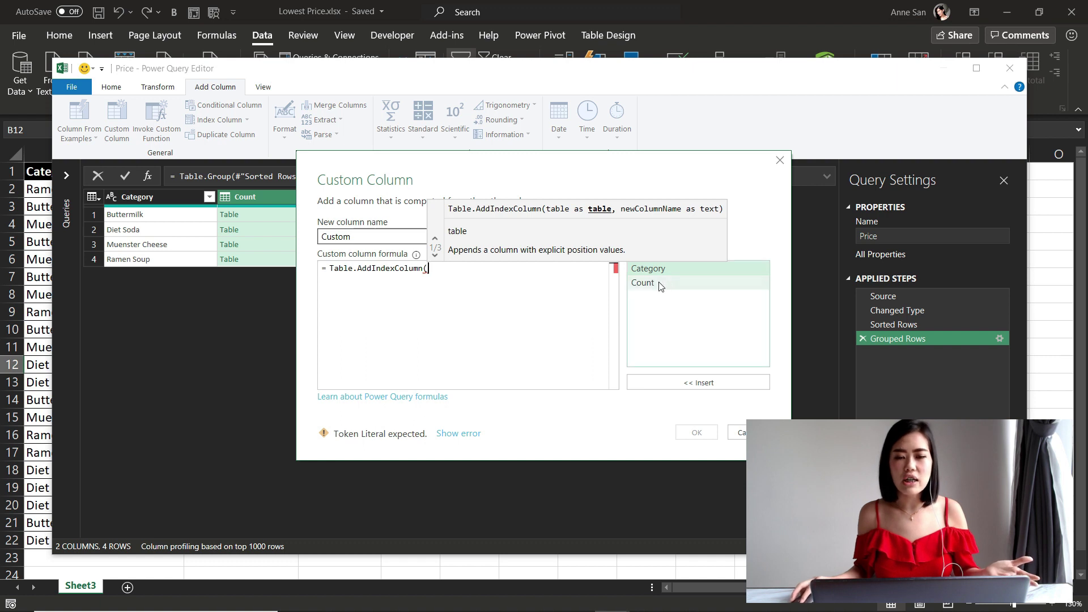
double_click(660, 282)
text(,")
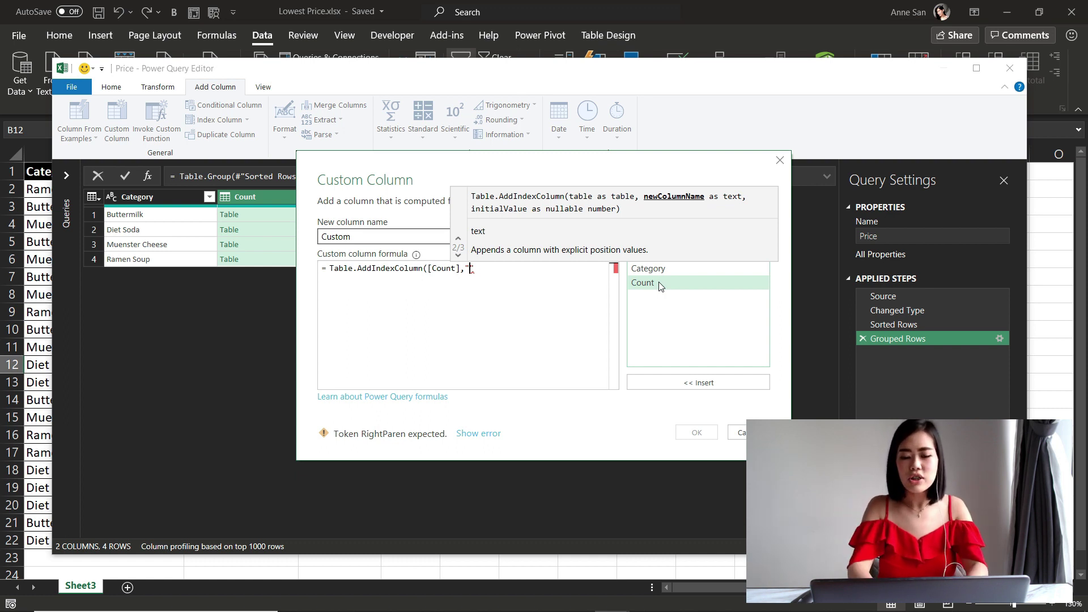
text(Index")
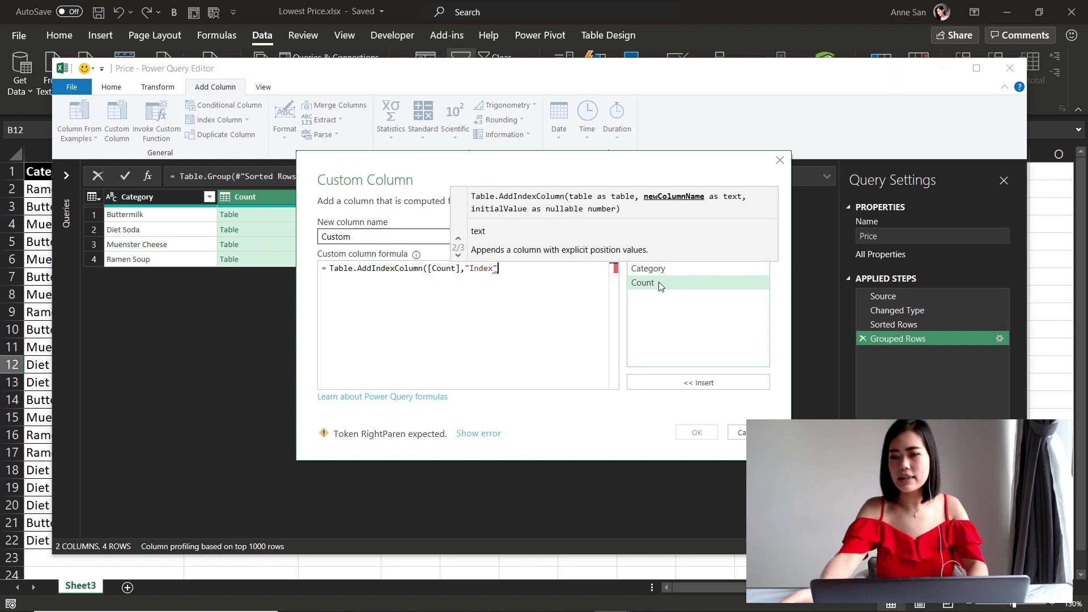
text(,)
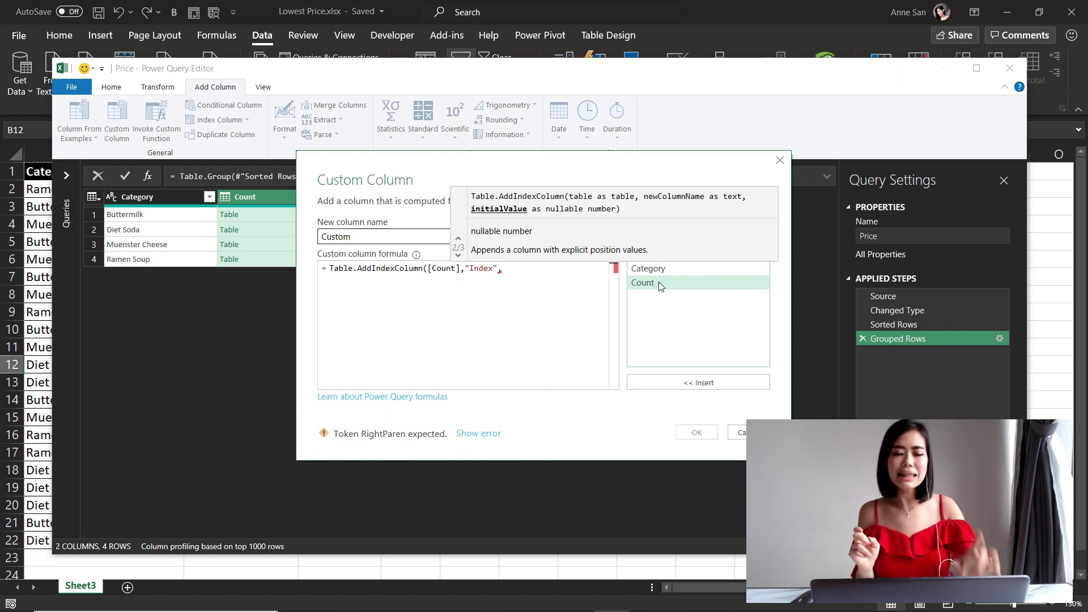
text(1,1))
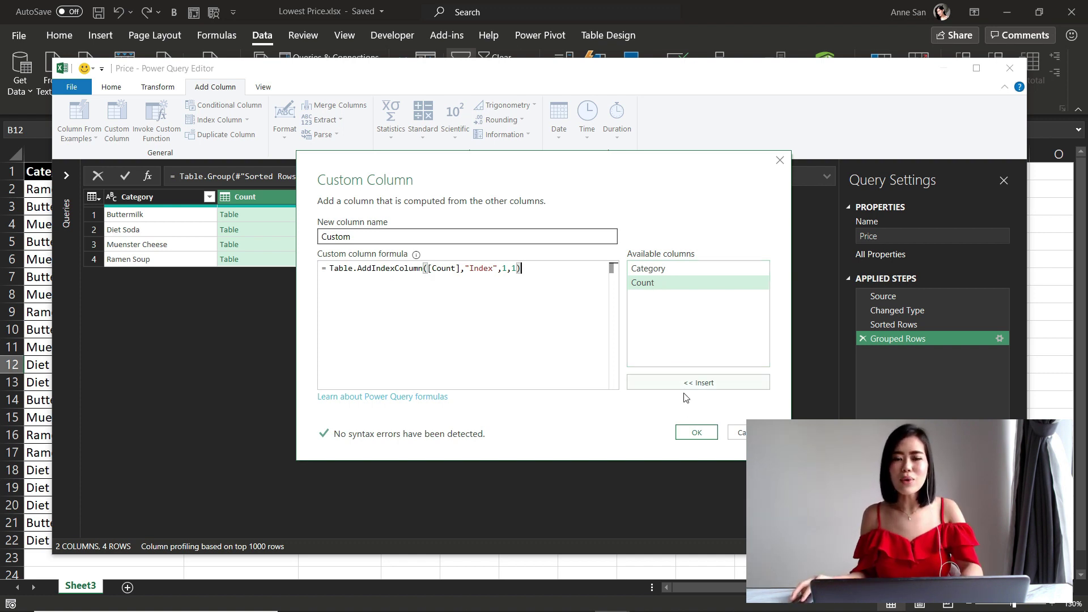
click(696, 434)
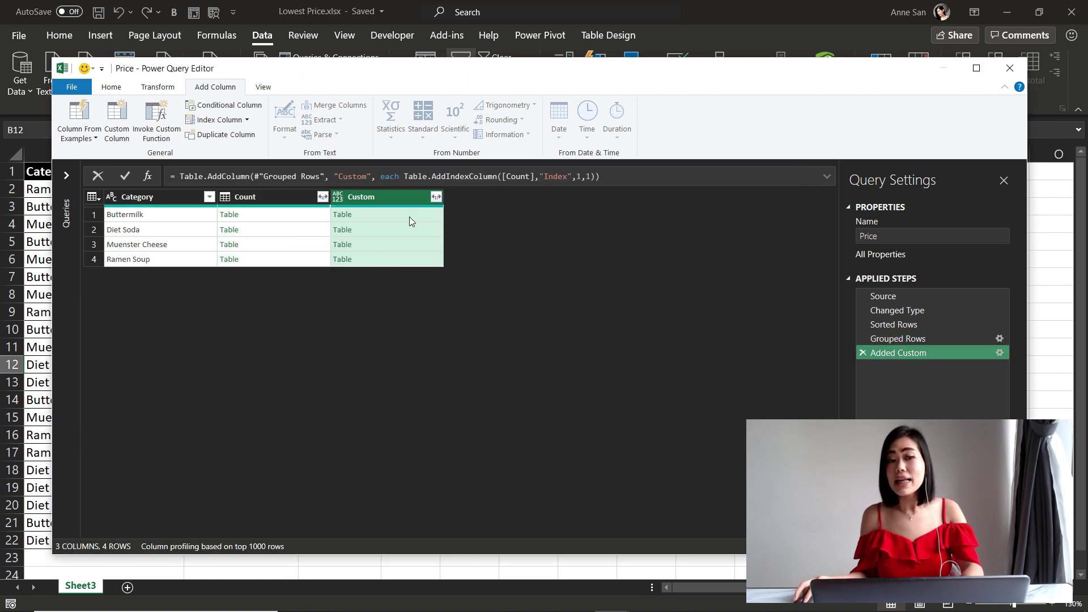
- Preview the indexed Buttermilk table in the Custom column with an enlarged preview area, and remove the Count column
click(409, 216)
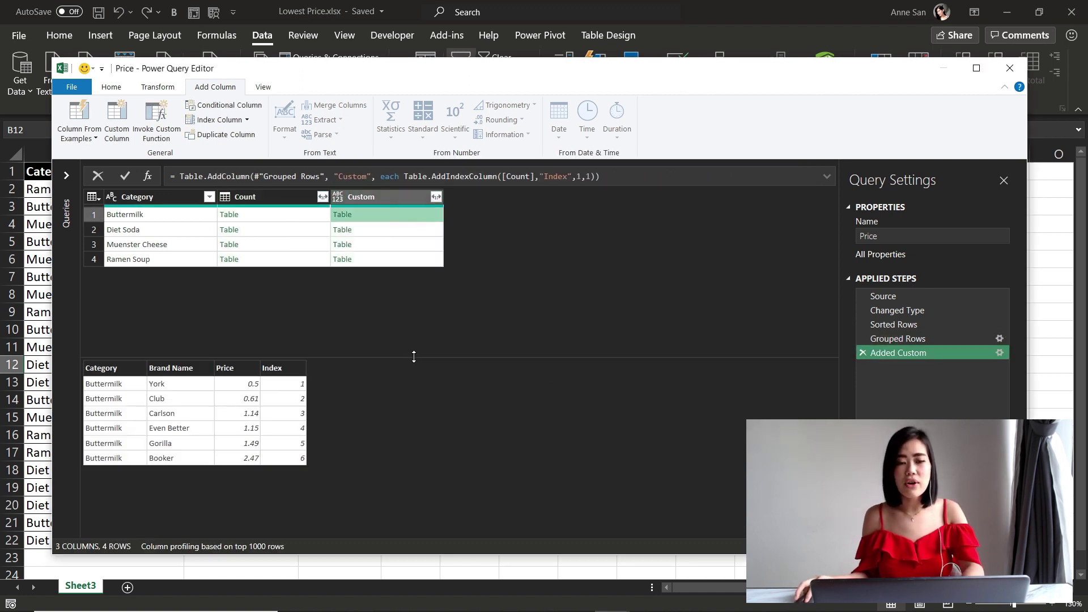
drag(414, 356, 406, 287)
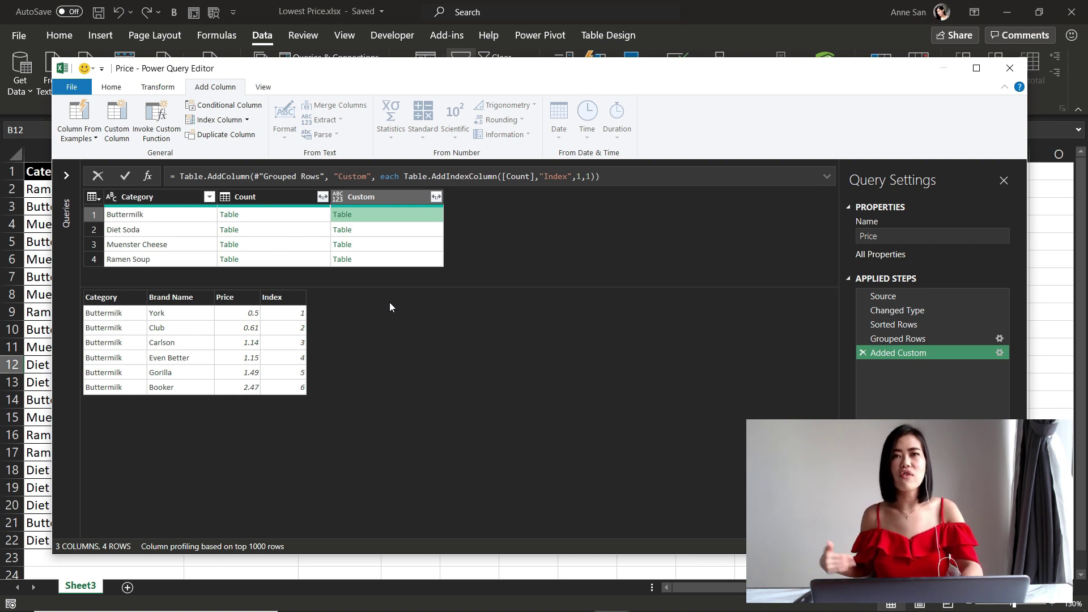
click(258, 197)
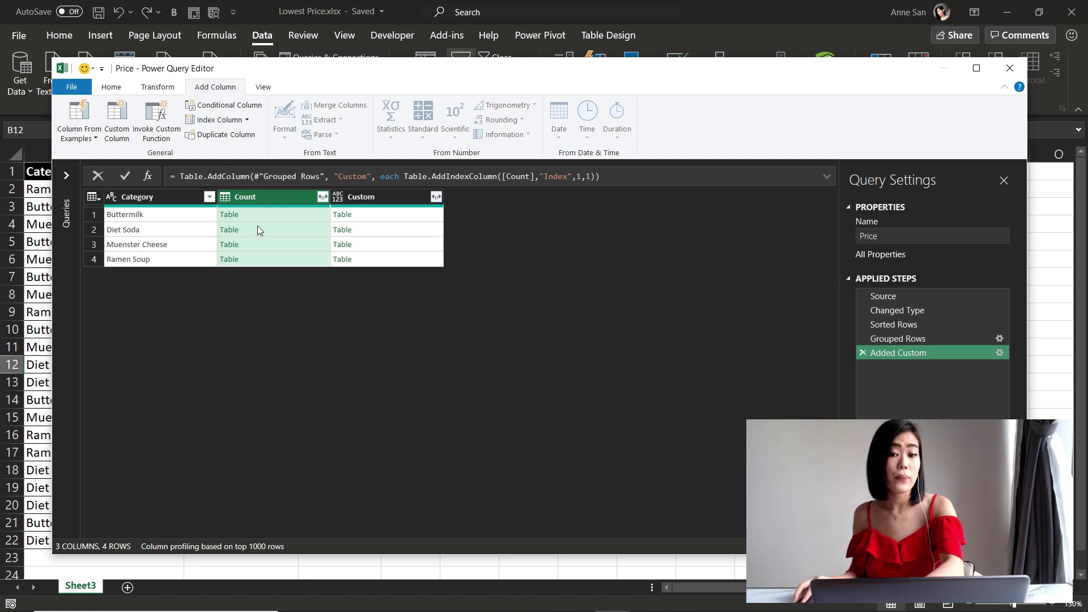
key(Delete)
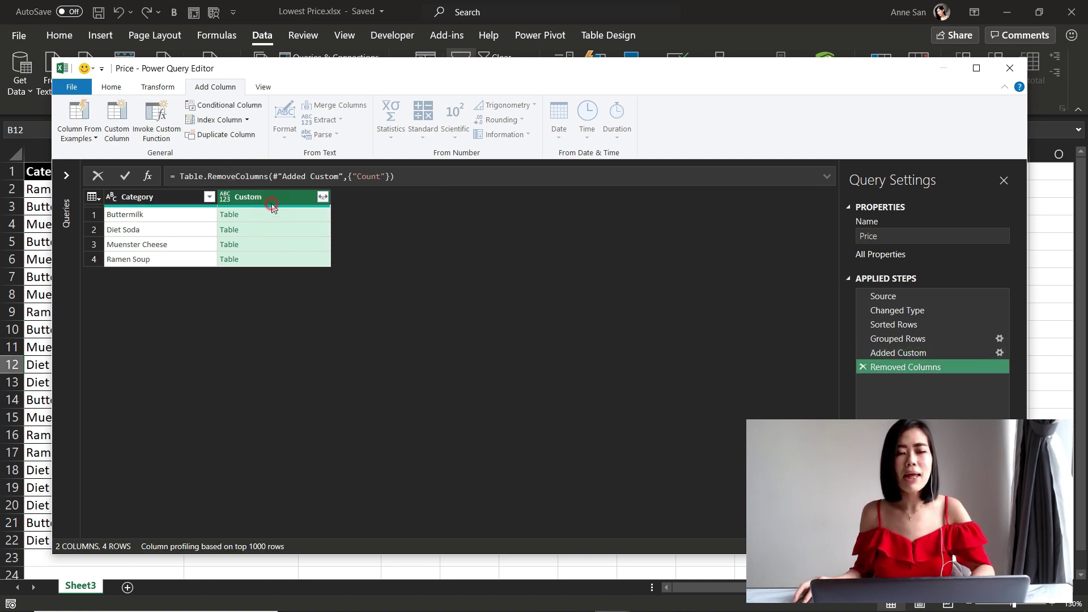
- Expand the Custom column into Brand Name, Price and Index, leaving out Category and the original column name prefix
click(323, 197)
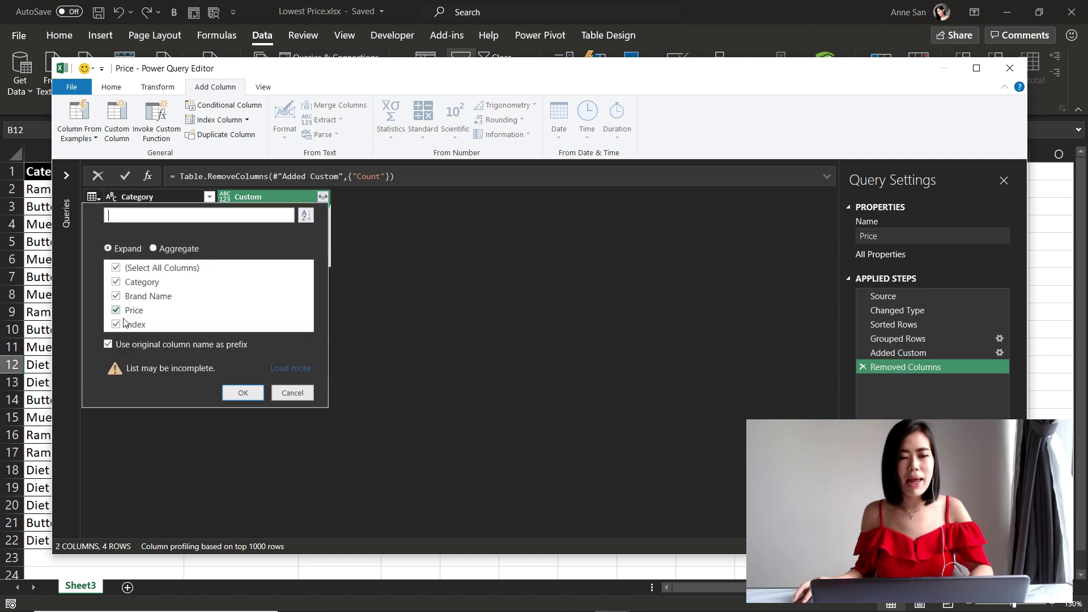
click(119, 282)
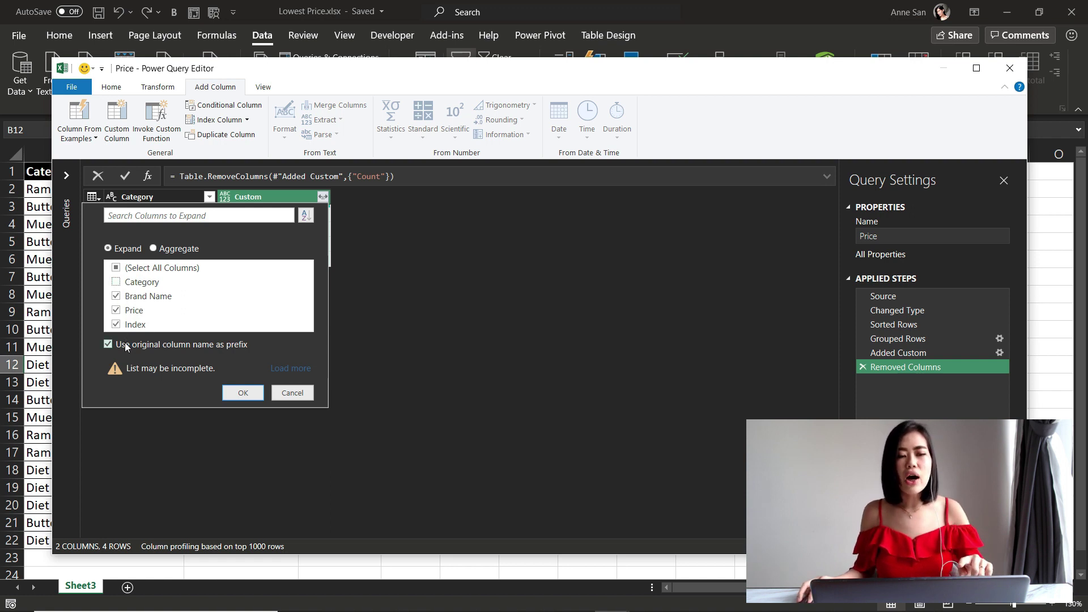
click(256, 396)
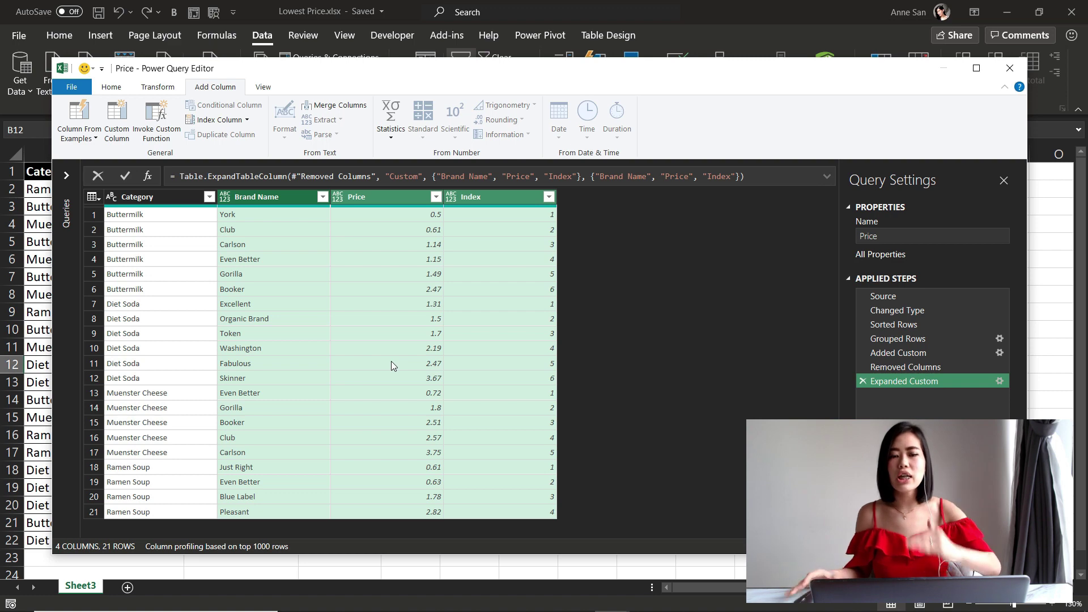
- Filter the Index column to keep only rows less than or equal to 3
click(549, 197)
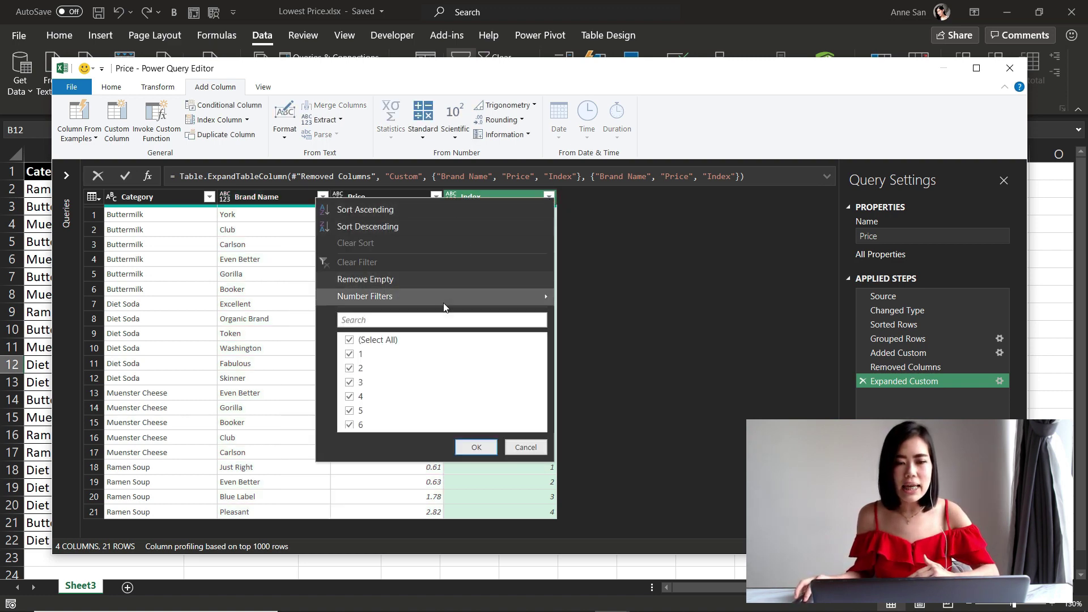
mouse_move(442, 298)
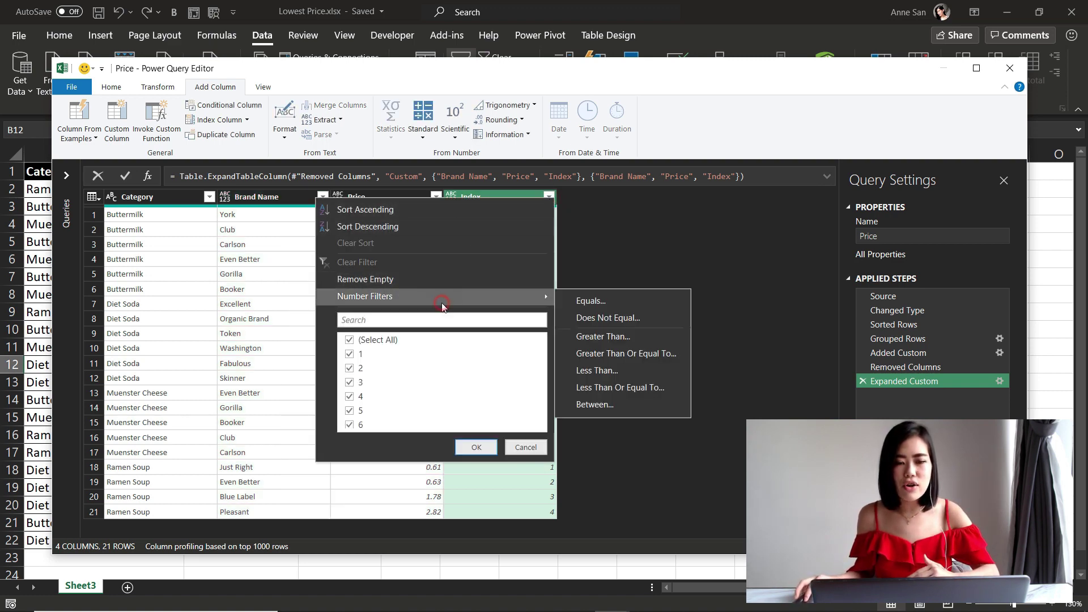
click(601, 390)
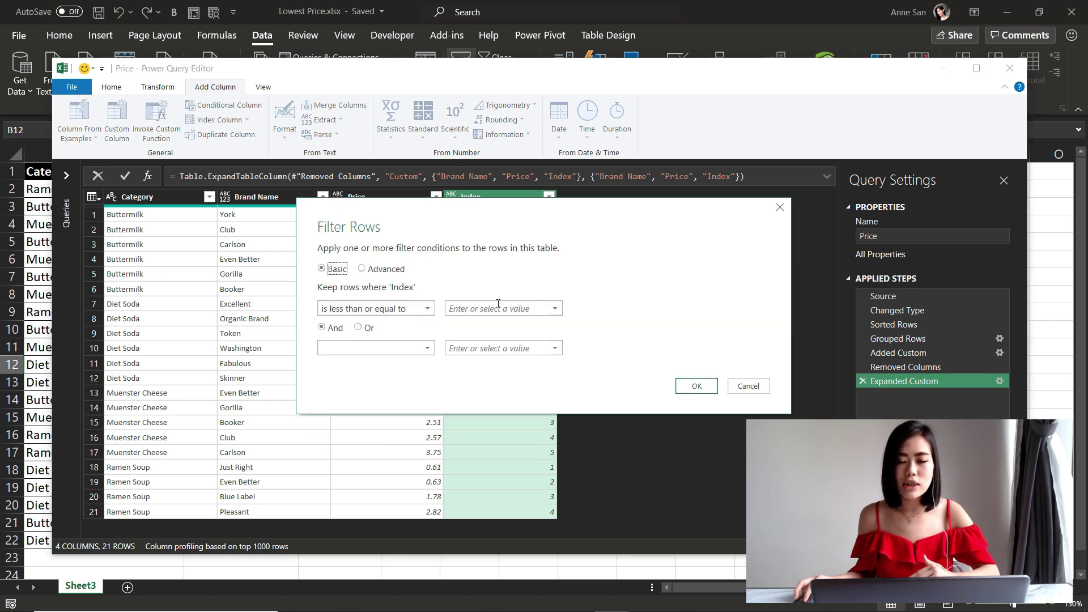
click(498, 308)
text(3)
click(710, 388)
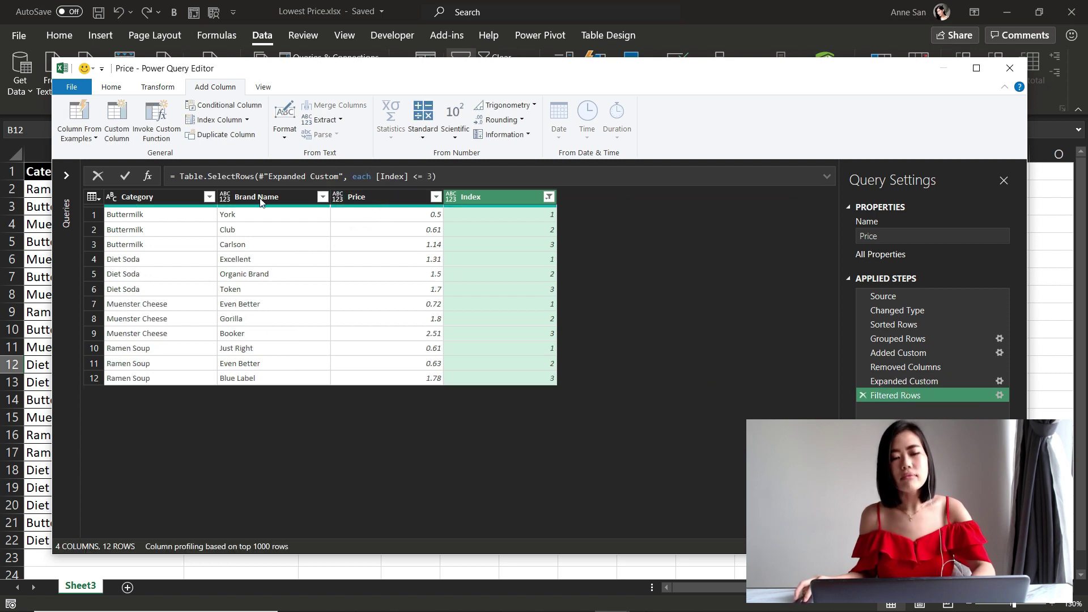
- Merge the Brand Name and Price columns with the custom separator "- $", keeping Merged as the new column name
click(260, 201)
ctrl+click(368, 201)
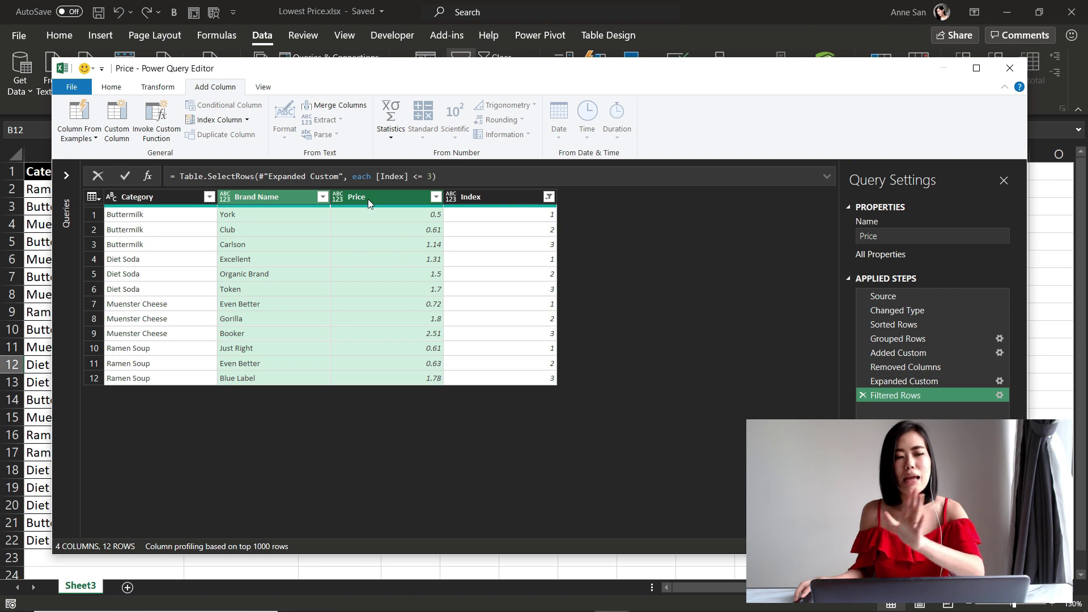
click(158, 89)
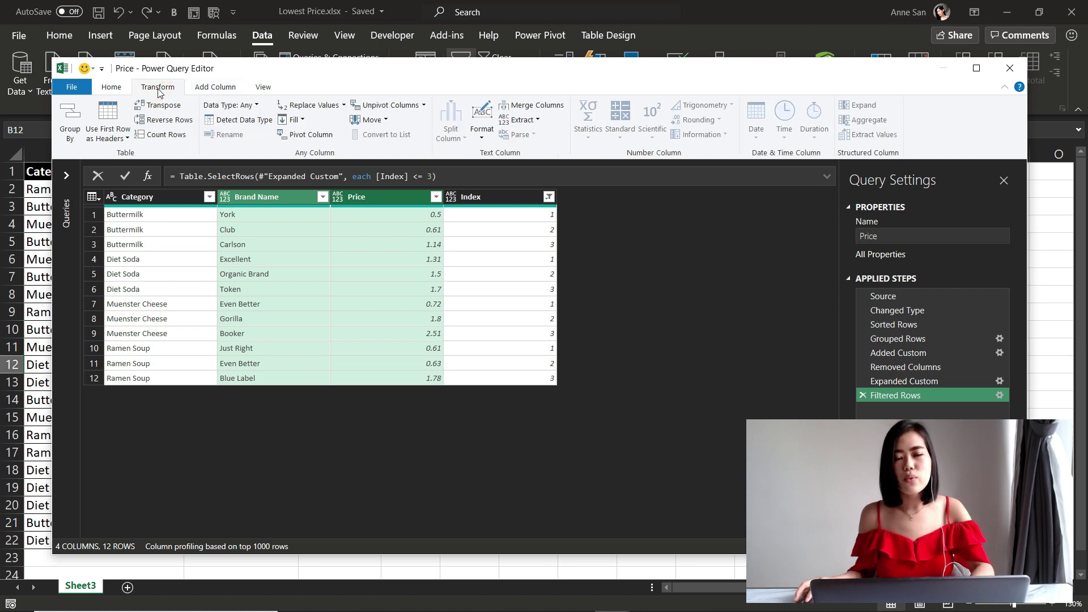
click(532, 105)
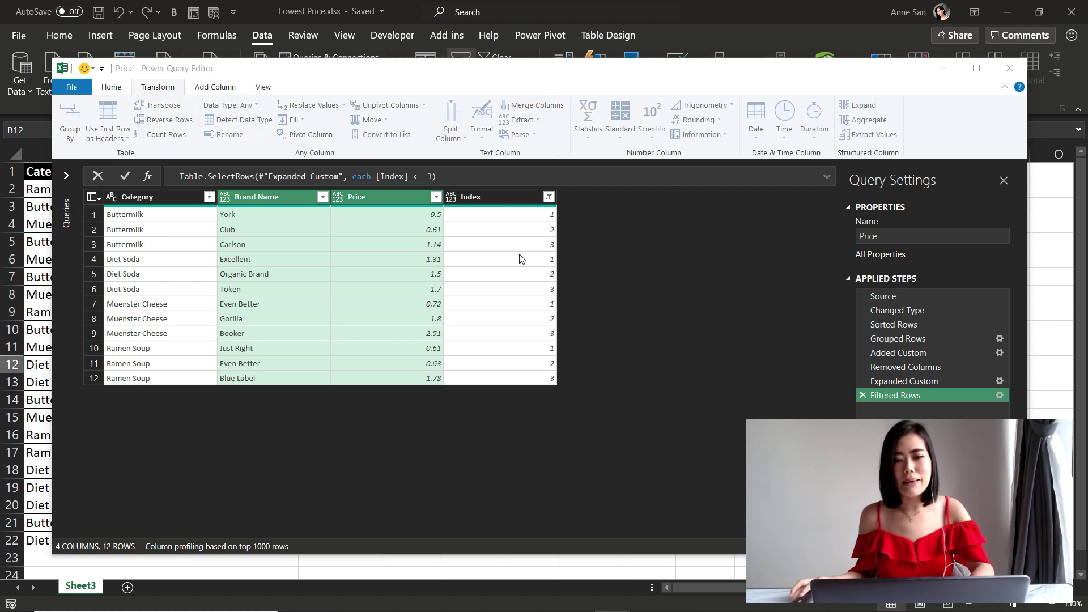
click(403, 301)
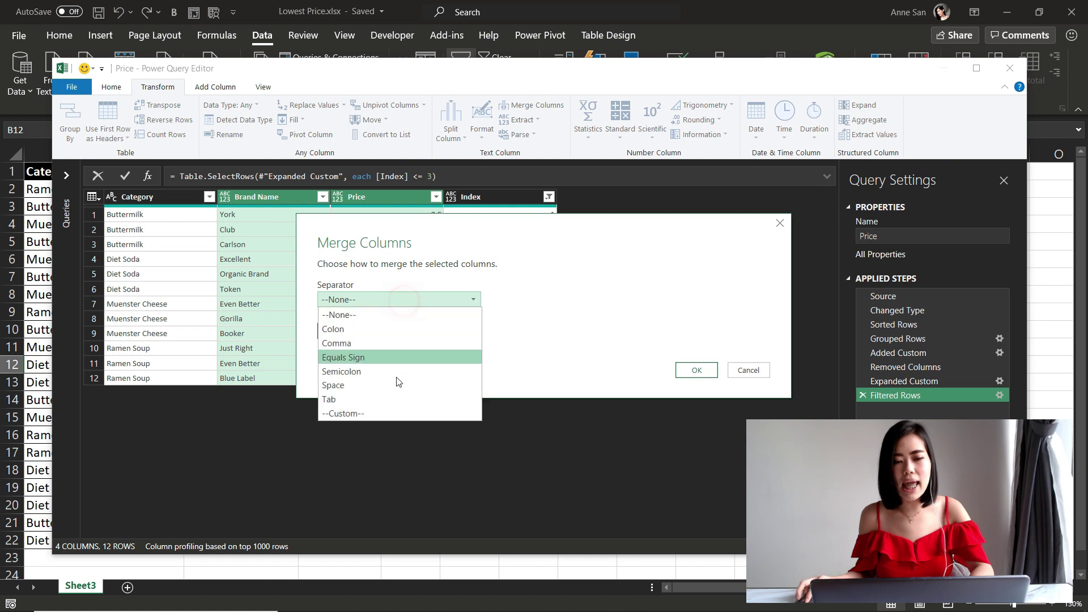
click(395, 414)
click(374, 316)
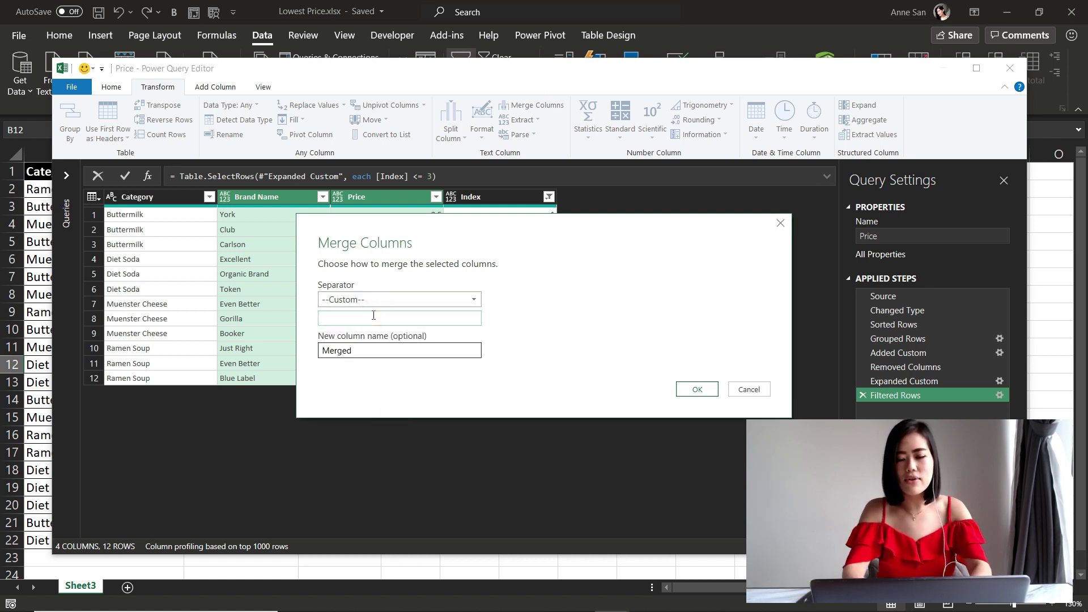
text(- $)
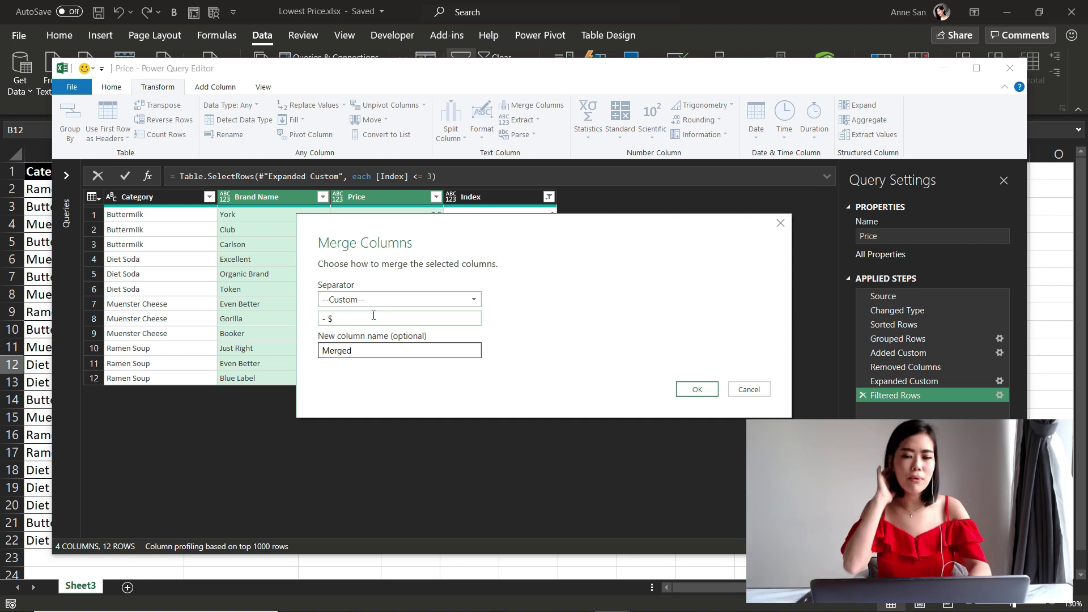
click(697, 390)
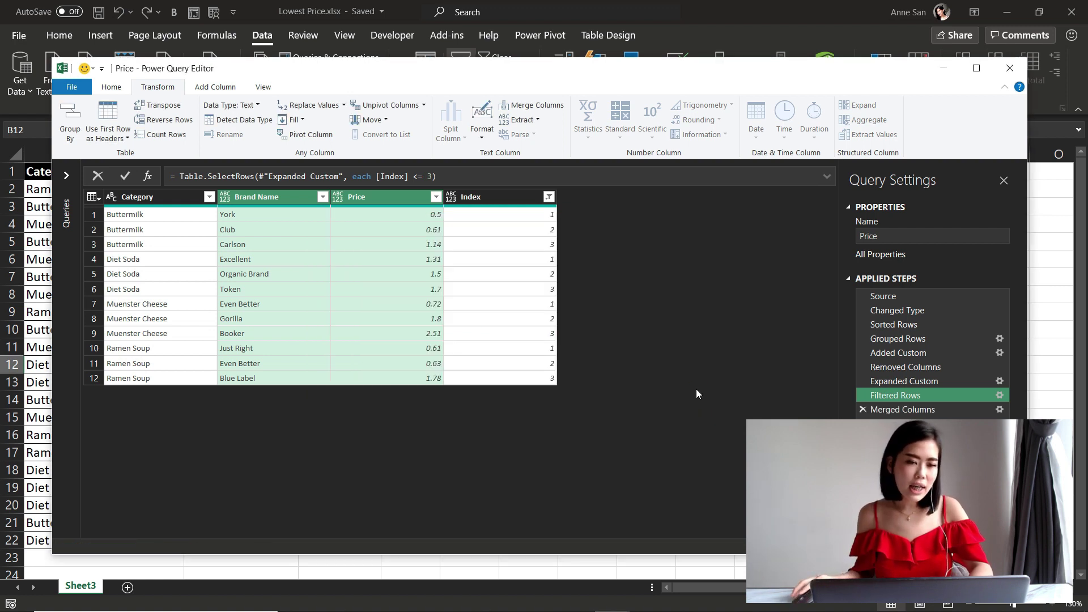
- Pivot the Index column into new columns, using Merged as the values column with the Don't Aggregate option
click(315, 275)
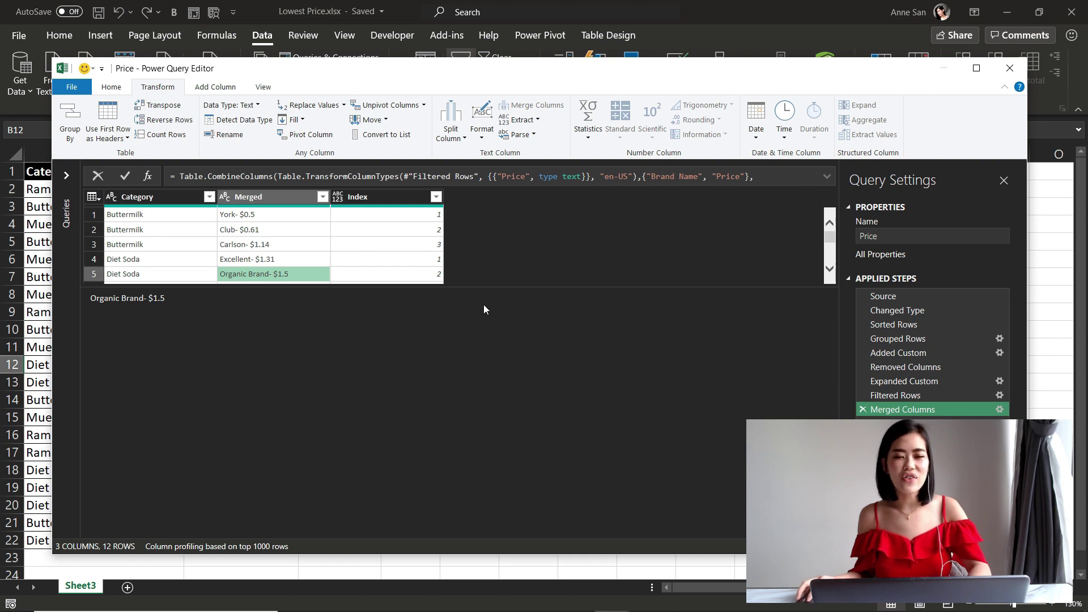
drag(485, 287, 477, 427)
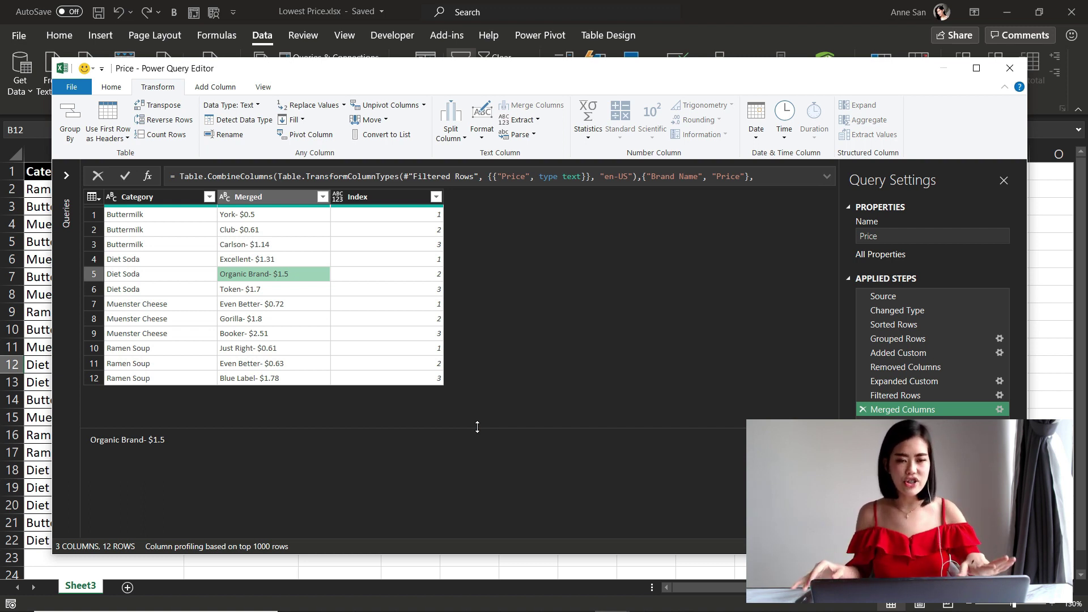
click(391, 200)
ctrl+click(277, 203)
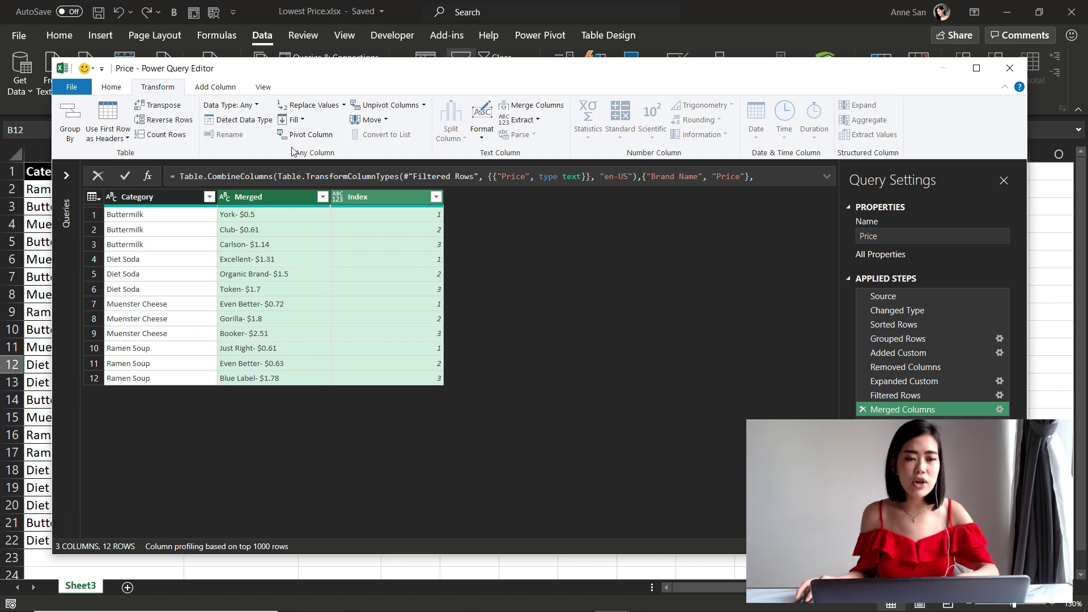
click(306, 135)
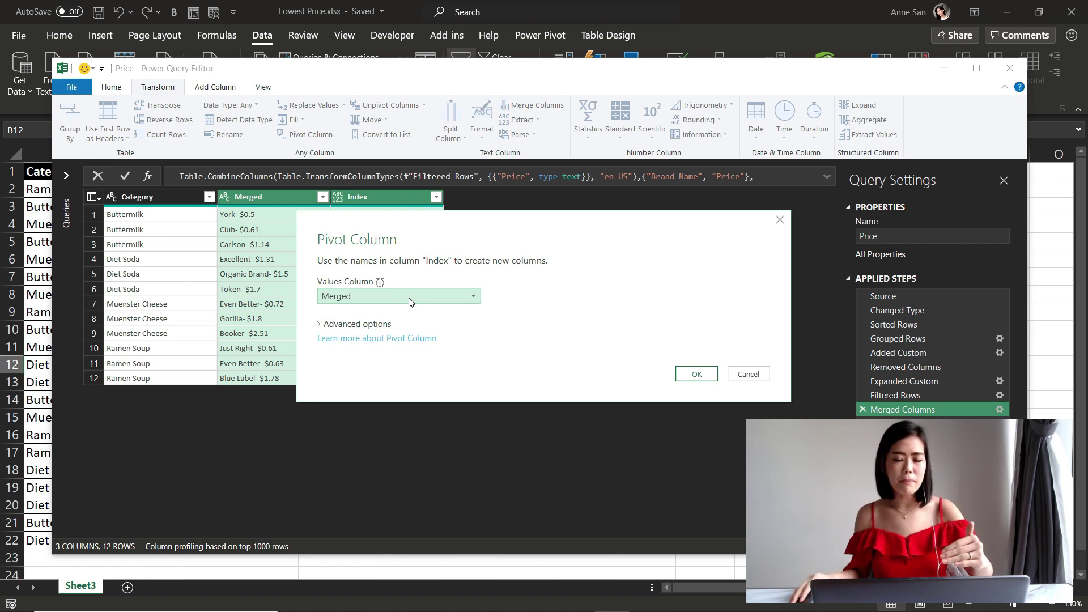
click(374, 325)
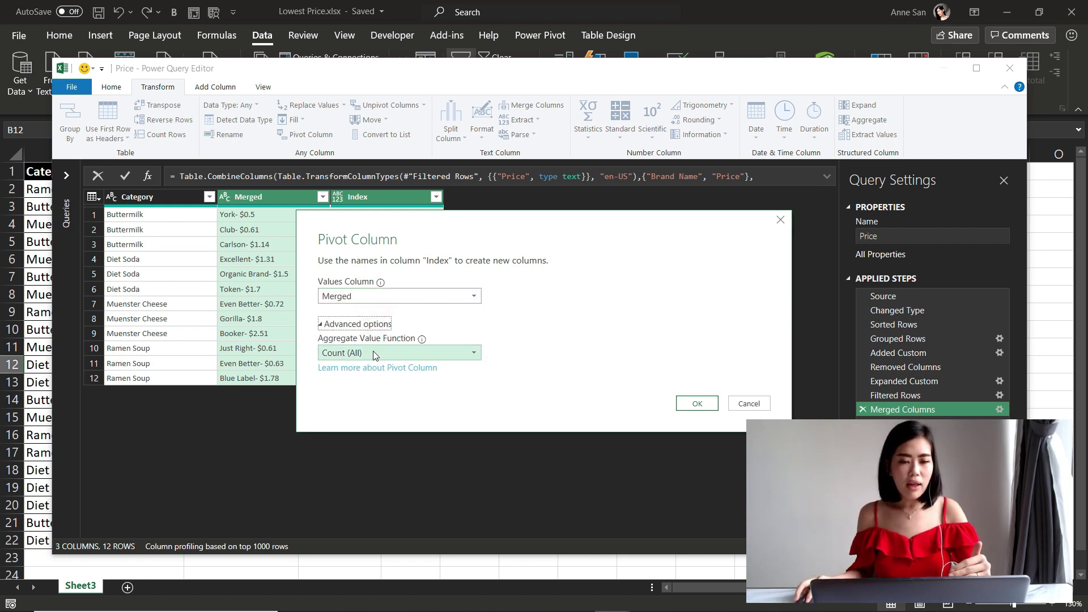
click(373, 351)
click(376, 447)
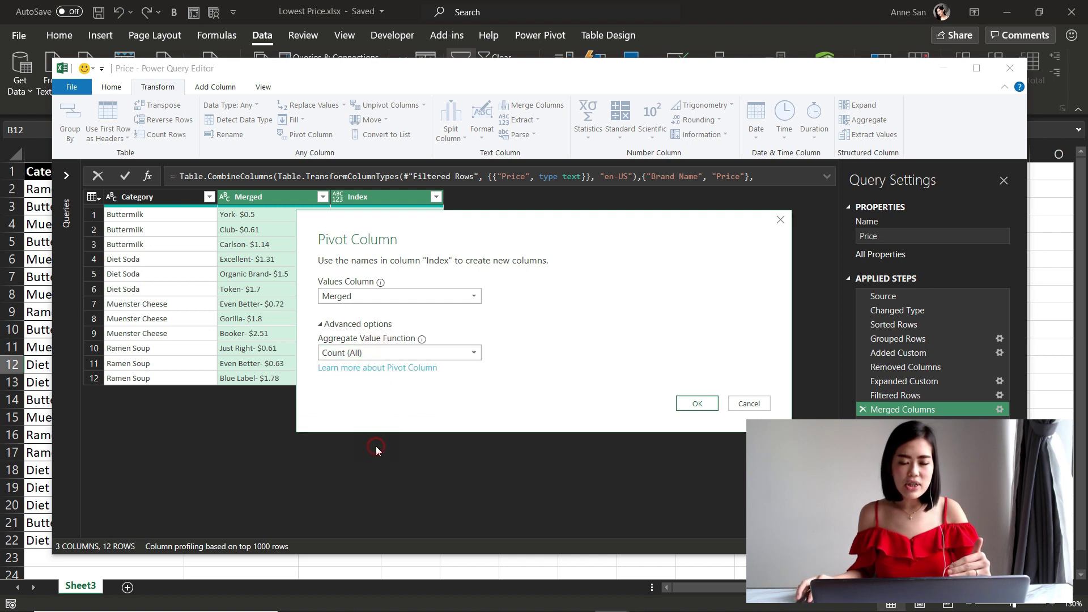
click(385, 352)
click(373, 443)
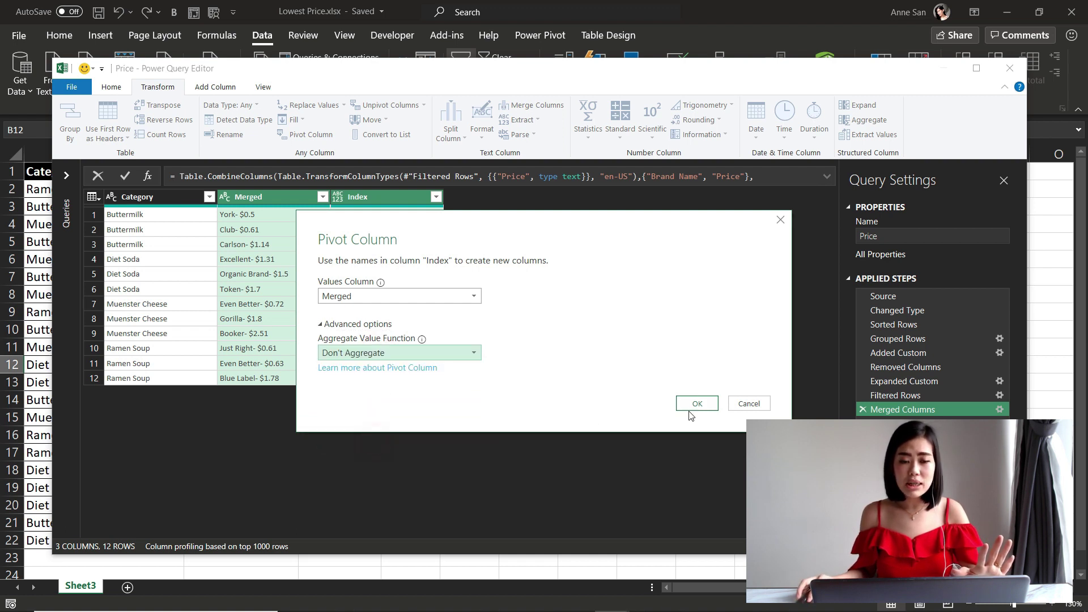
click(708, 406)
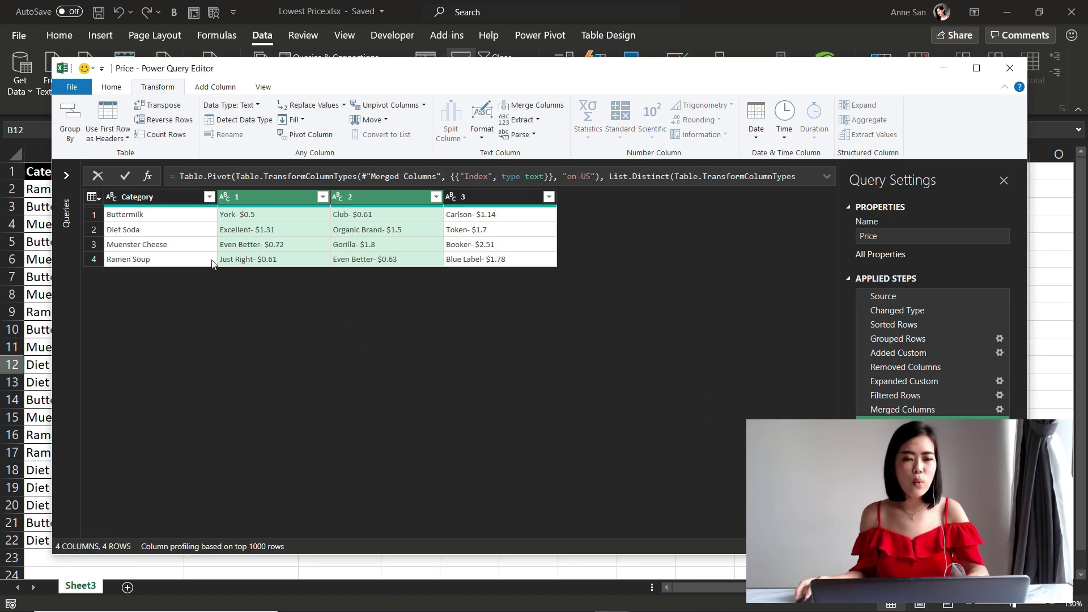
- Close the query editor and load the query as a table into the existing worksheet at cell E3 of Sheet3
click(111, 86)
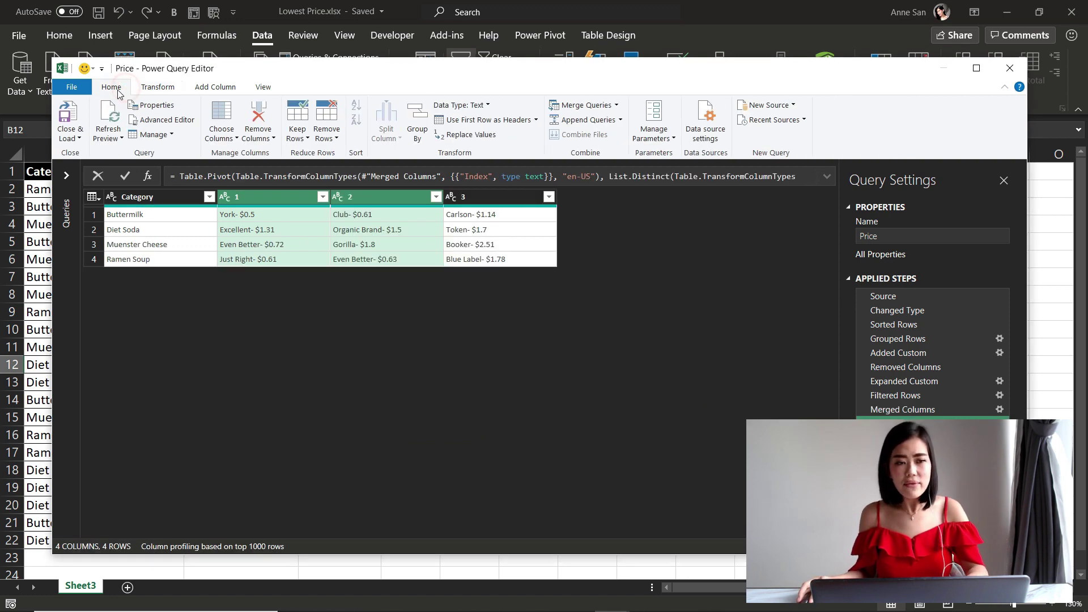
click(69, 138)
click(89, 169)
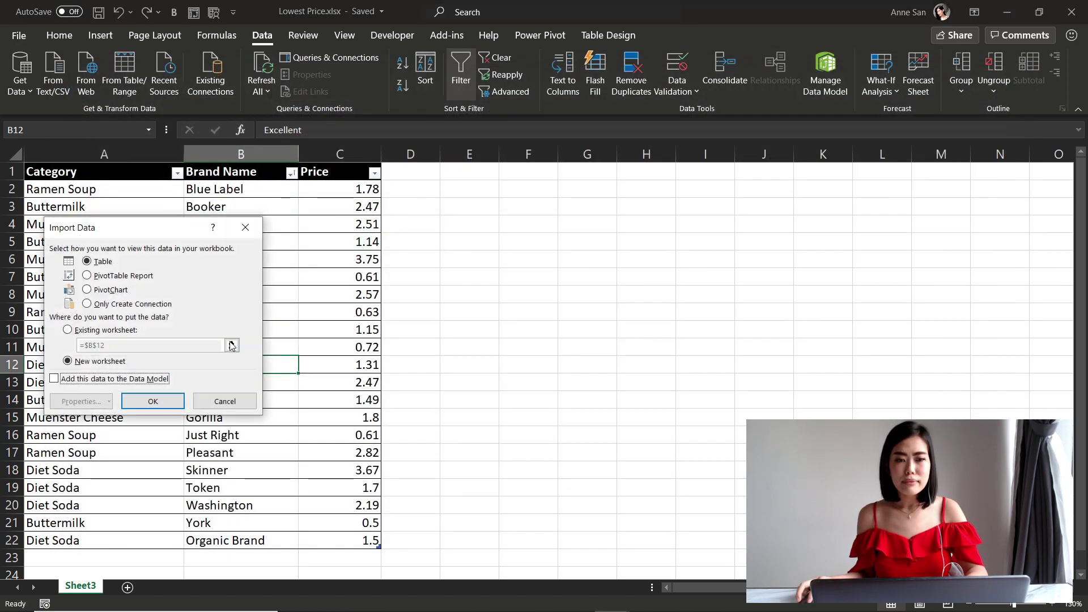
click(85, 331)
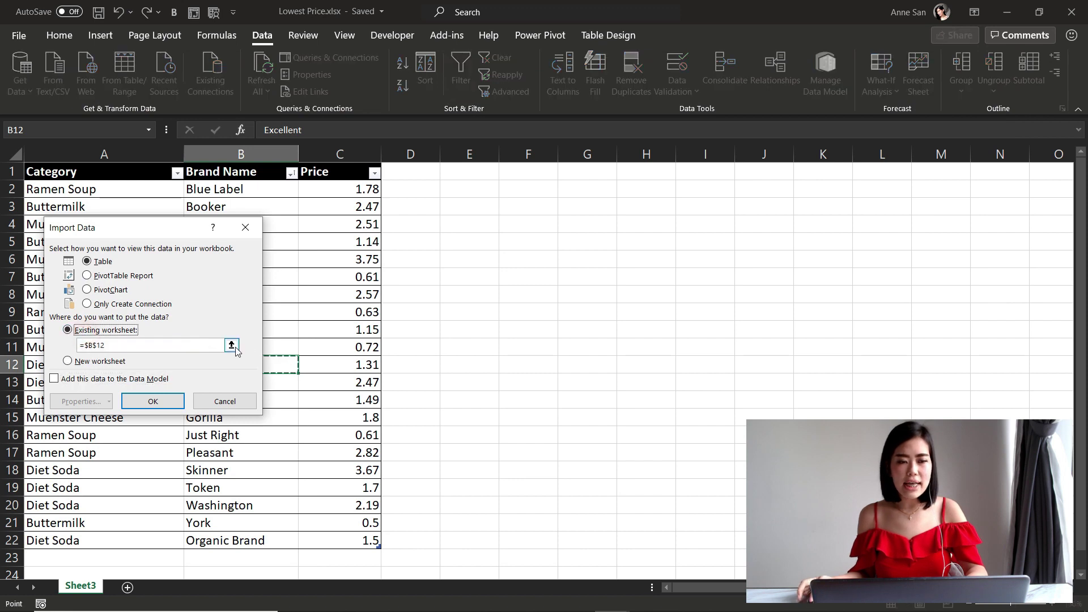
click(231, 346)
click(470, 206)
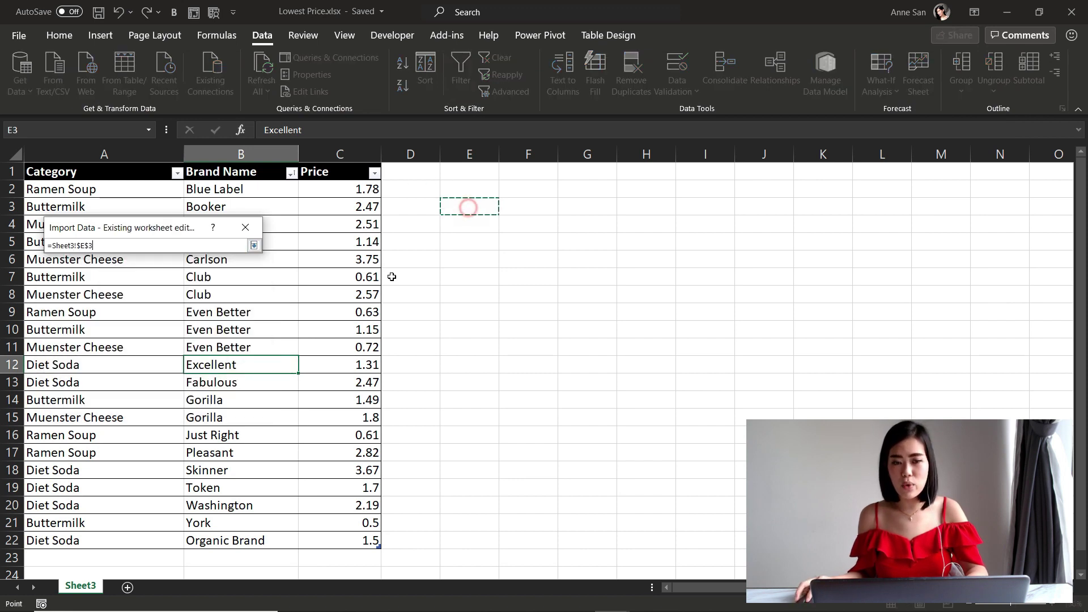
click(254, 246)
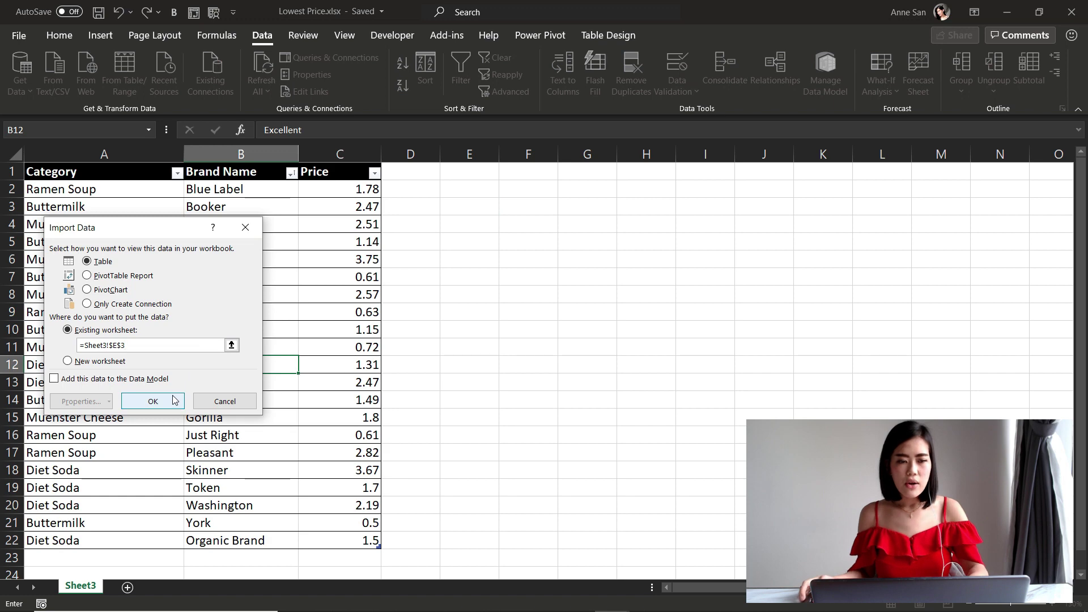
click(152, 401)
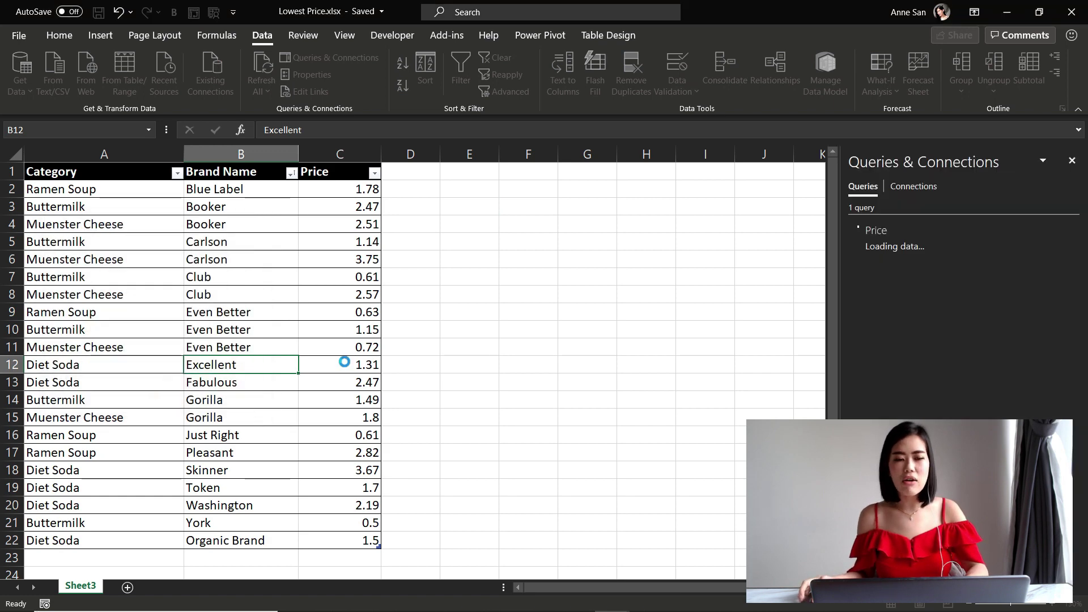
- Examine the loaded results table, including its Category column and the cheapest brand listed for Buttermilk
click(612, 255)
click(621, 280)
click(727, 244)
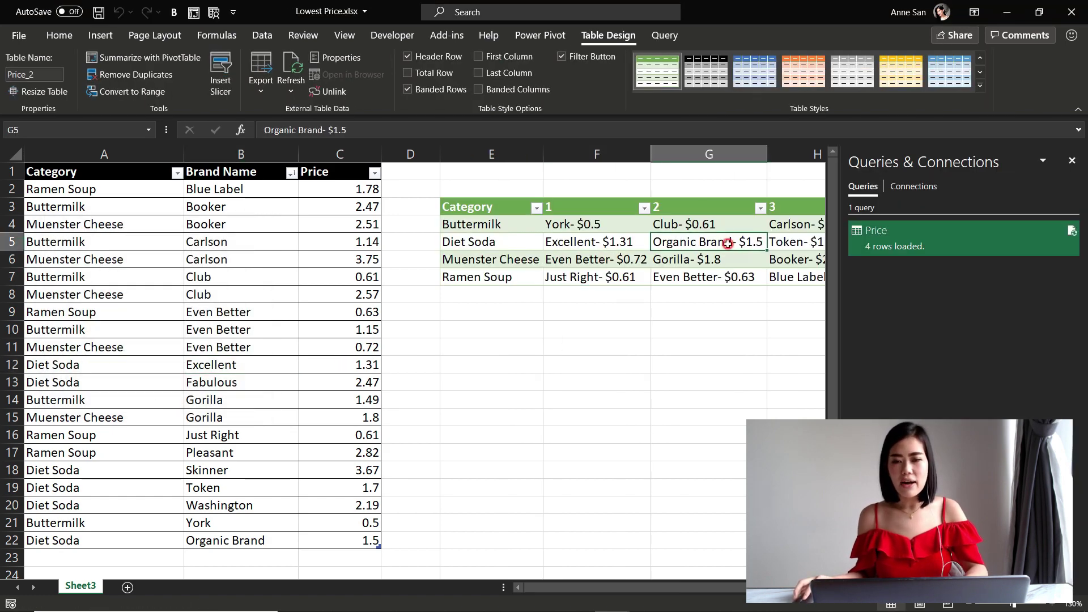
scroll(750, 263, down, 1)
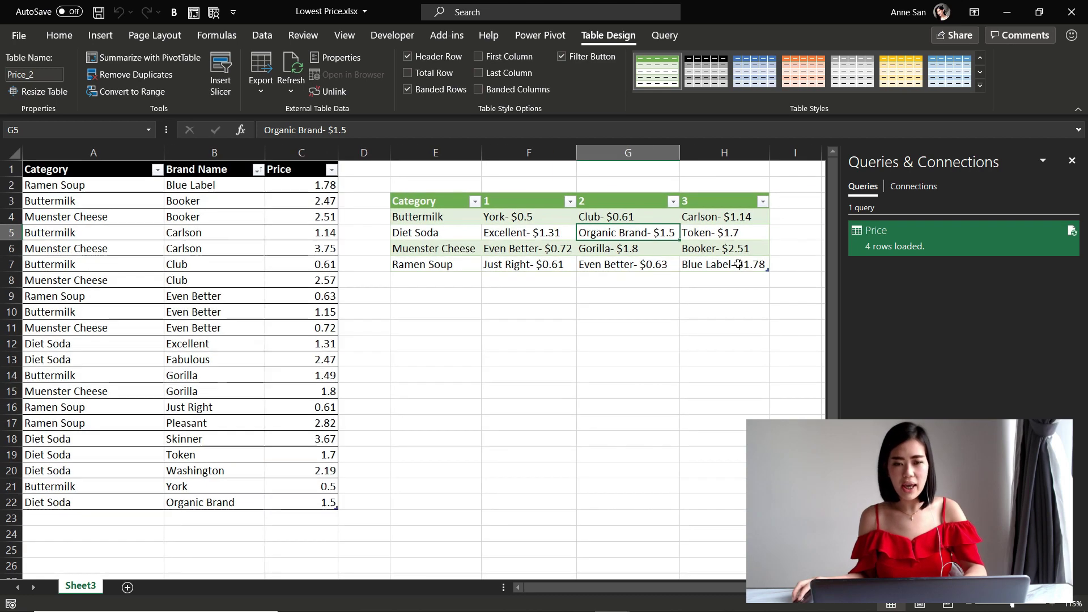
drag(446, 202, 449, 267)
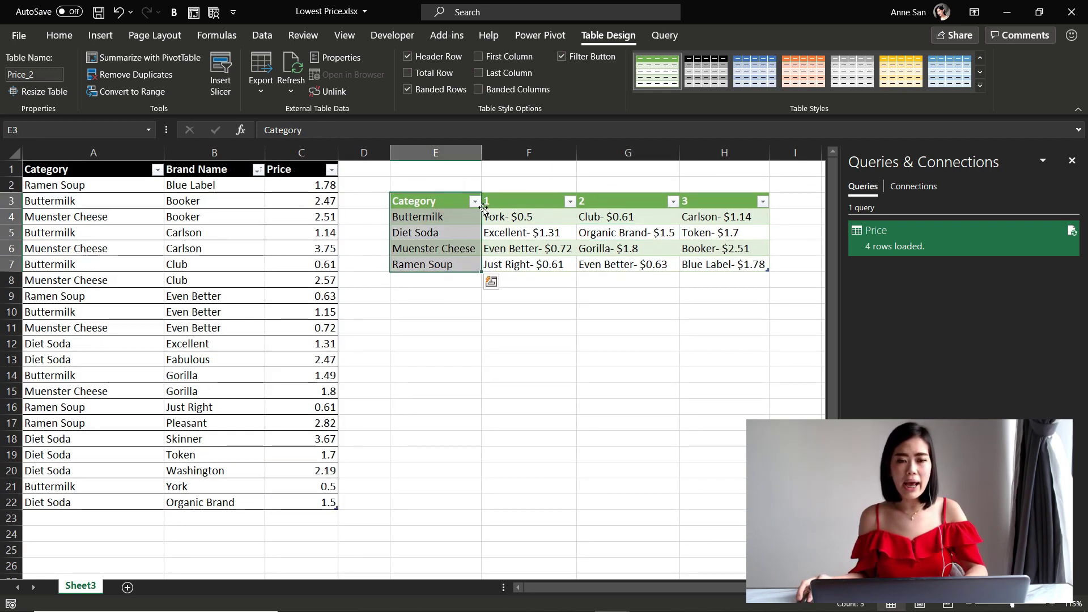
click(441, 217)
click(535, 214)
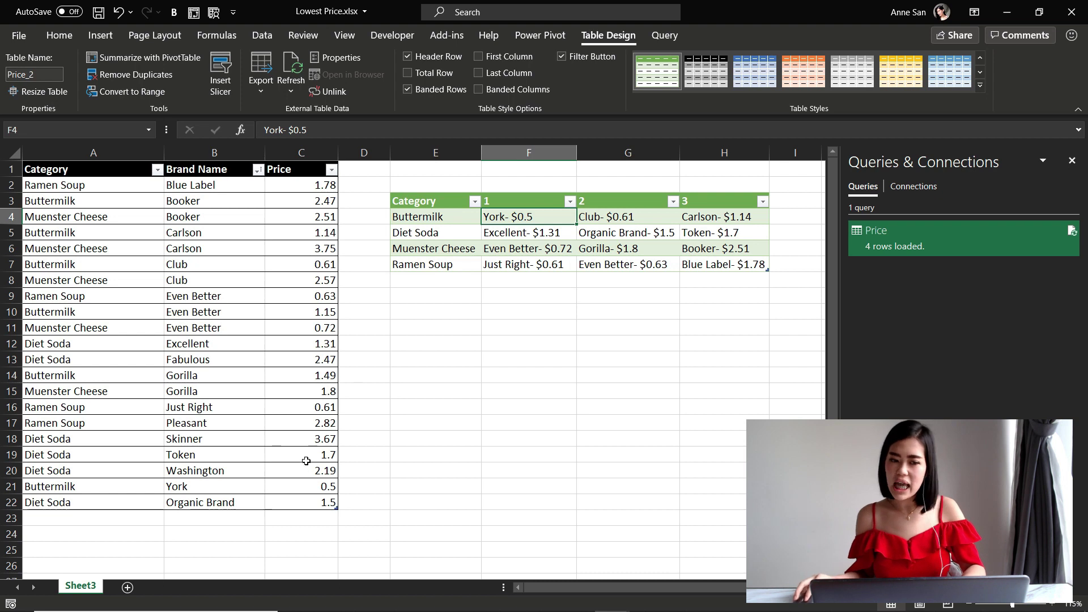
- Set the price of the York Buttermilk entry in cell C21 of the source table to 1.1
click(323, 487)
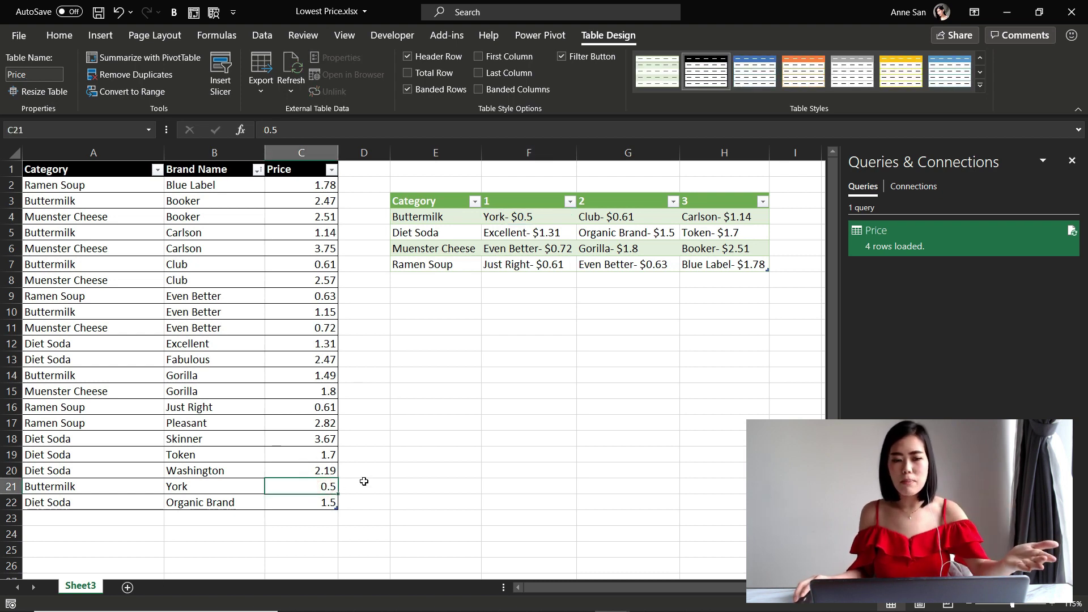
text(1)
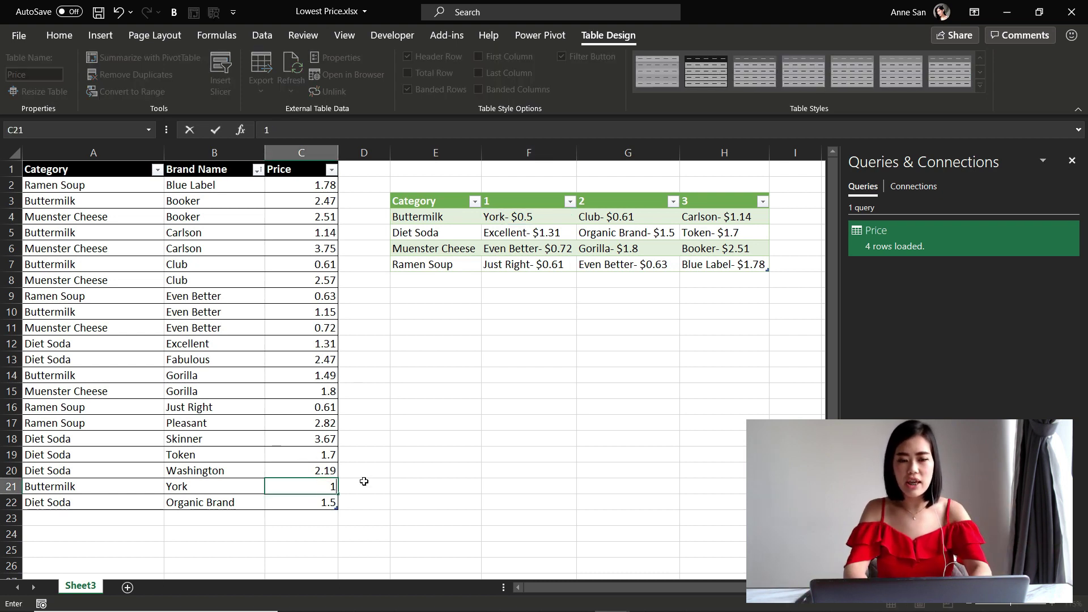
text(.1)
key(Return)
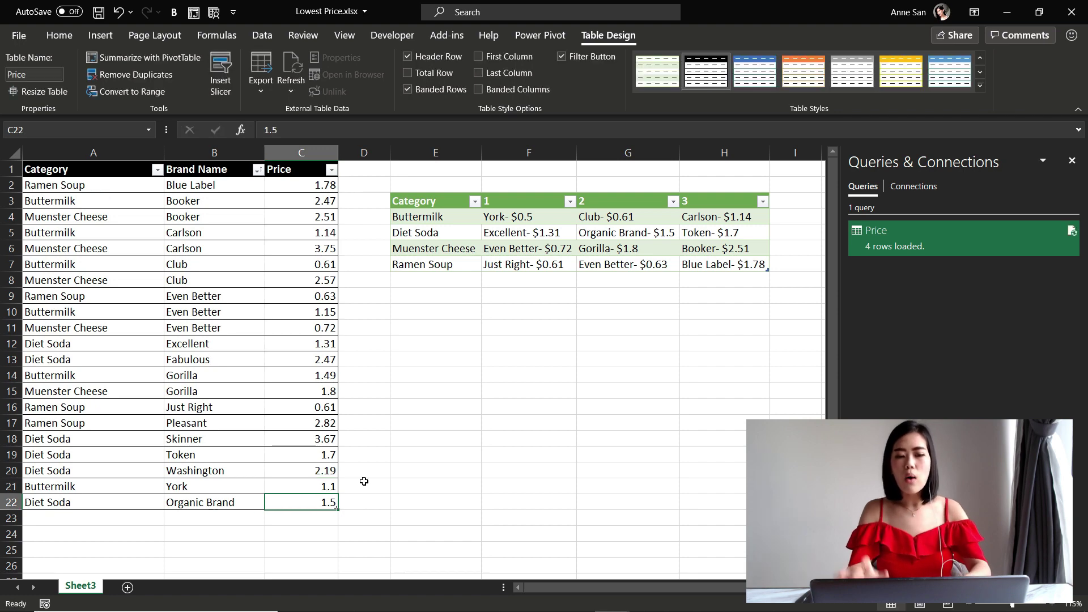
- Refresh the query results table and check the second-lowest Buttermilk brand in cell G4
right_click(540, 234)
click(567, 304)
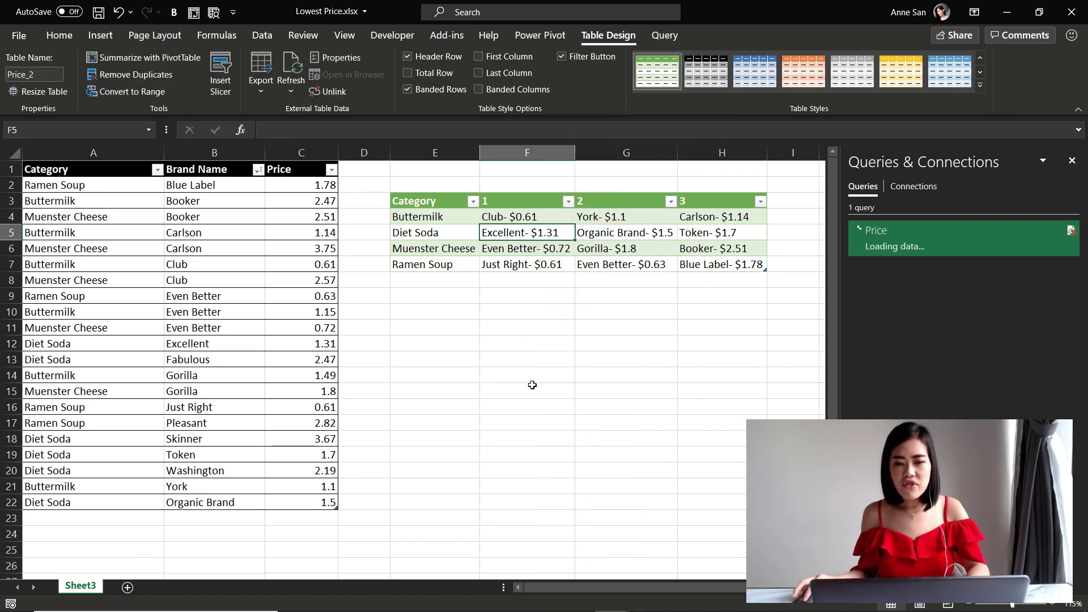
key(Up)
key(Right)
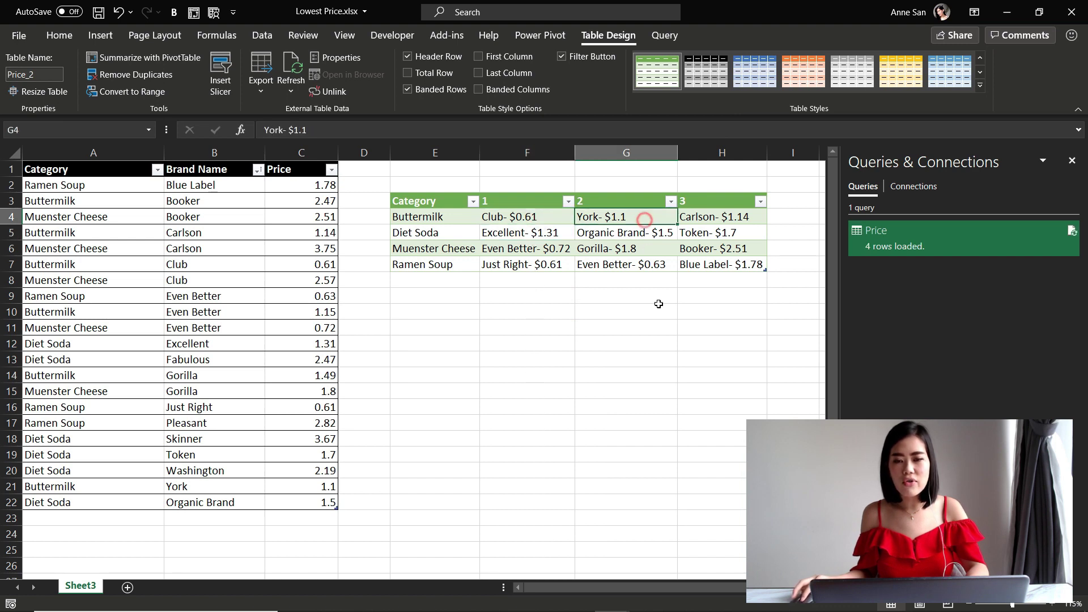